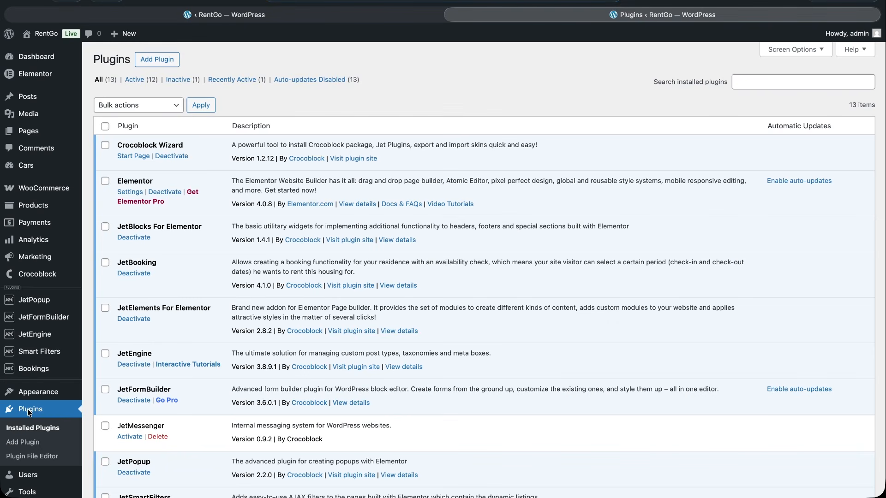
- Activate the JetMessenger plugin and start its setup wizard
left_click(127, 436)
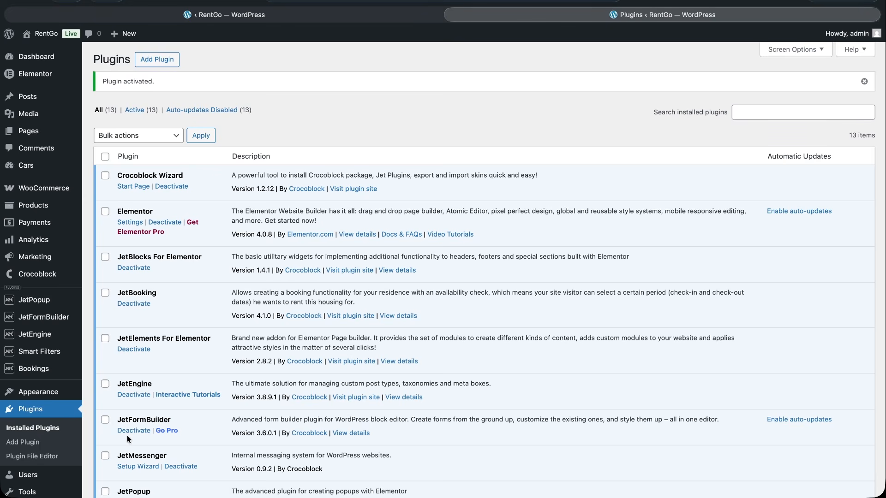
scroll(127, 439, "down", 4)
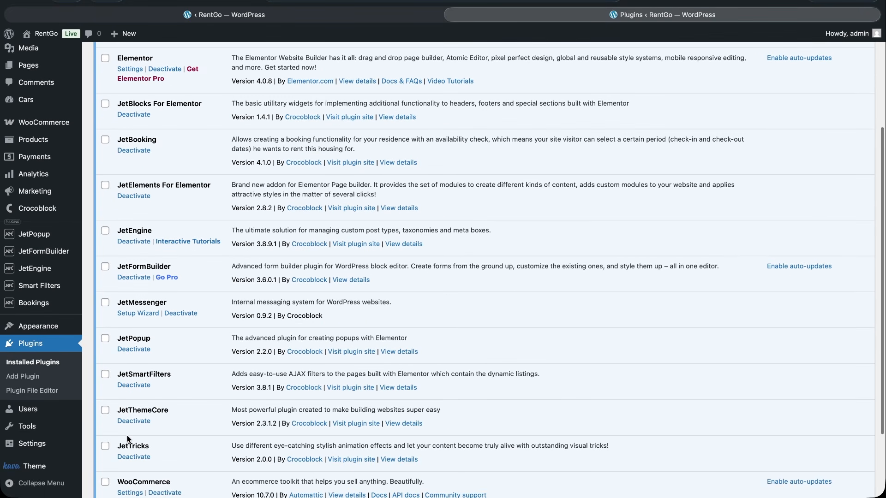
left_click(136, 314)
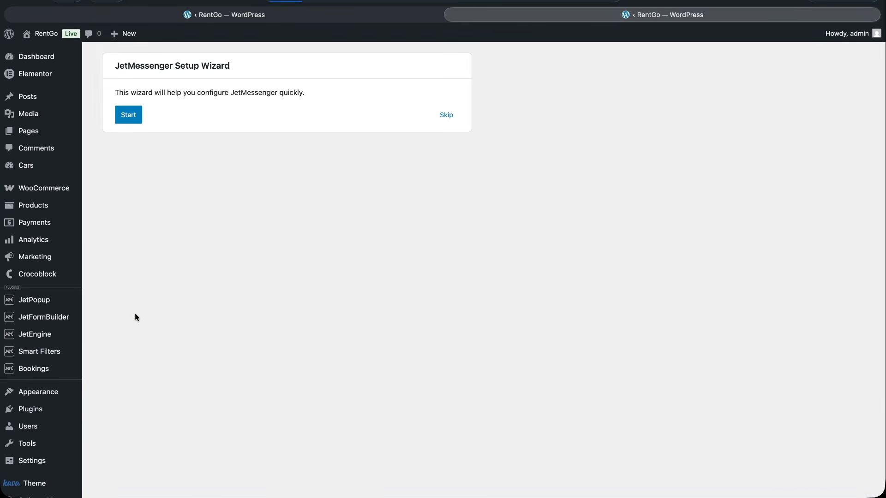
left_click(137, 119)
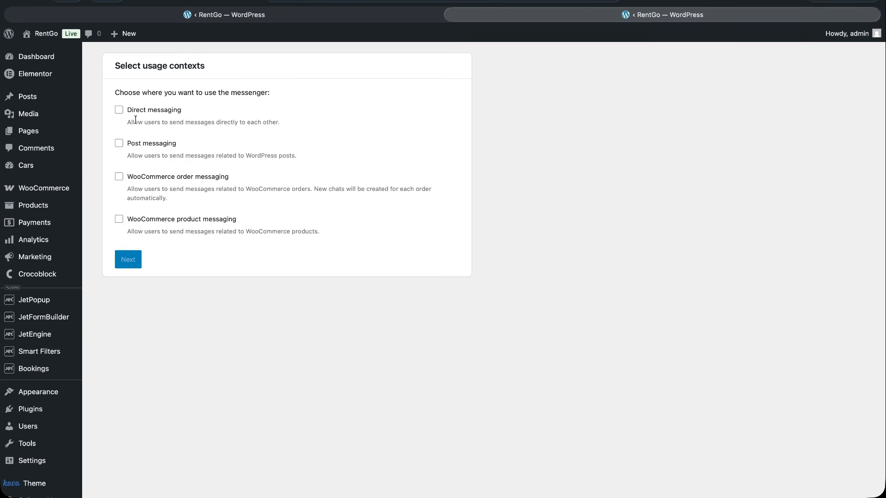
- Enable the direct, post, WooCommerce order and WooCommerce product messaging contexts and continue to the chat page assignment
left_click(119, 111)
left_click(119, 146)
left_click(120, 178)
left_click(119, 220)
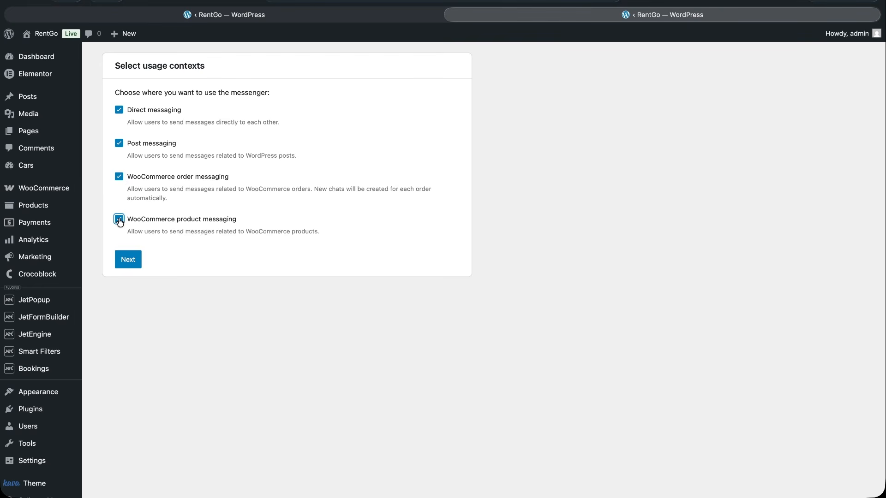
left_click(131, 258)
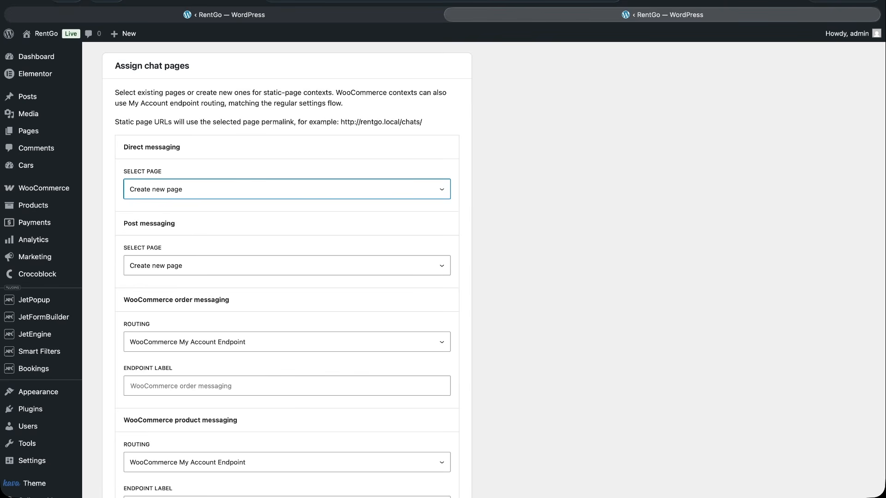
- Assign the existing My Chats page to direct messaging and the Post Chats page to post messaging
left_click(207, 189)
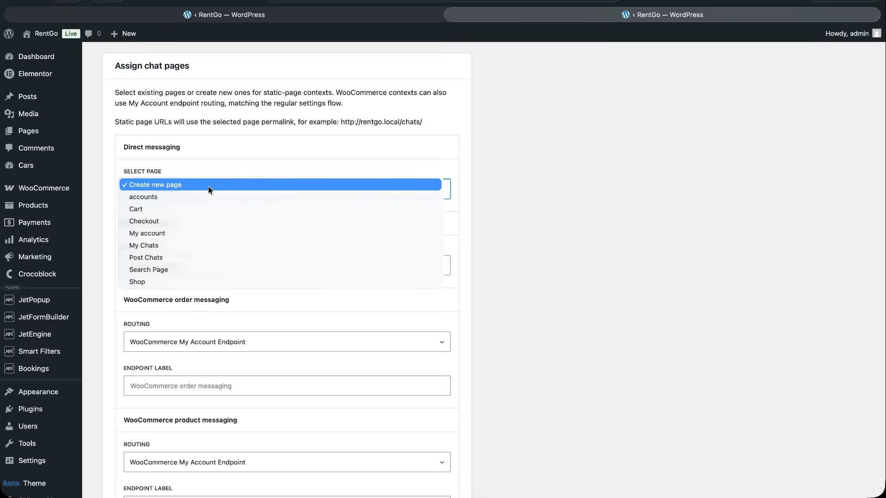
left_click(194, 245)
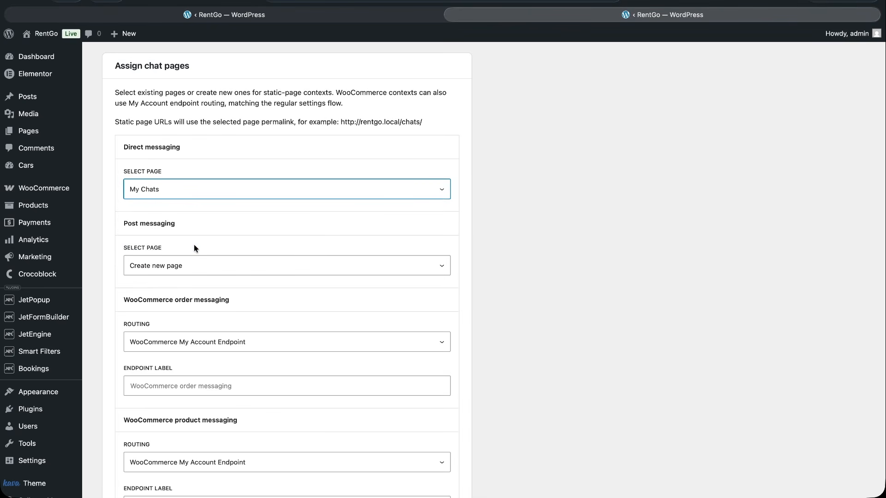
left_click(196, 265)
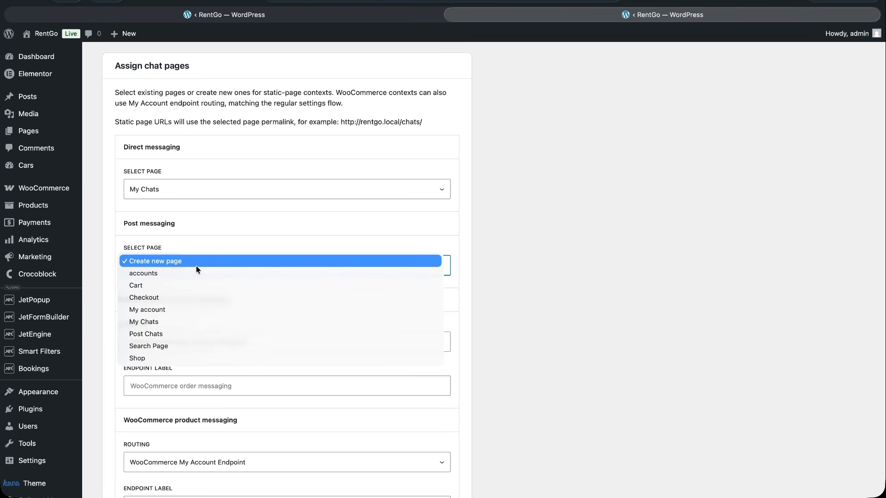
left_click(188, 333)
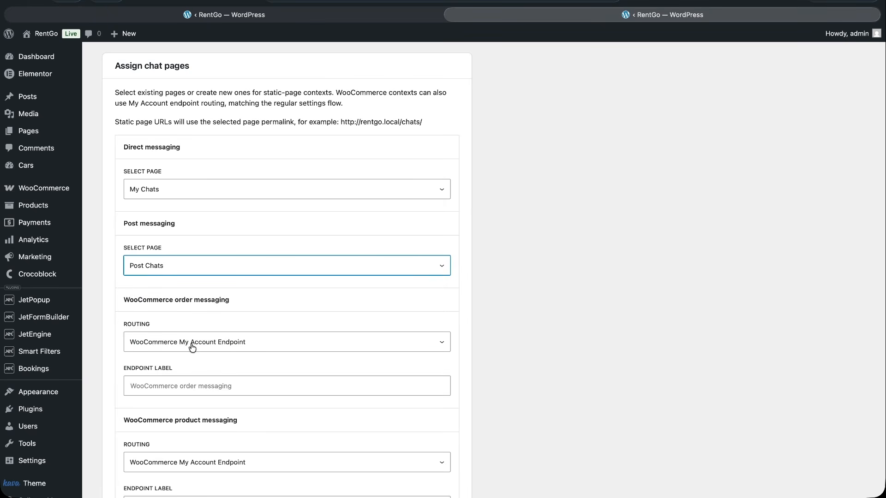
- Keep WooCommerce My Account Endpoint routing for order messaging and set its endpoint label to "WooCommerce Order Messaging"
left_click(193, 347)
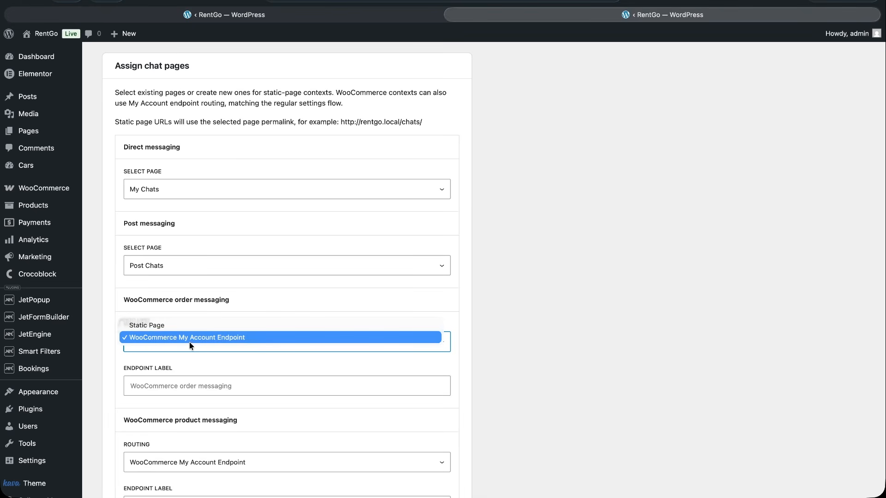
left_click(187, 342)
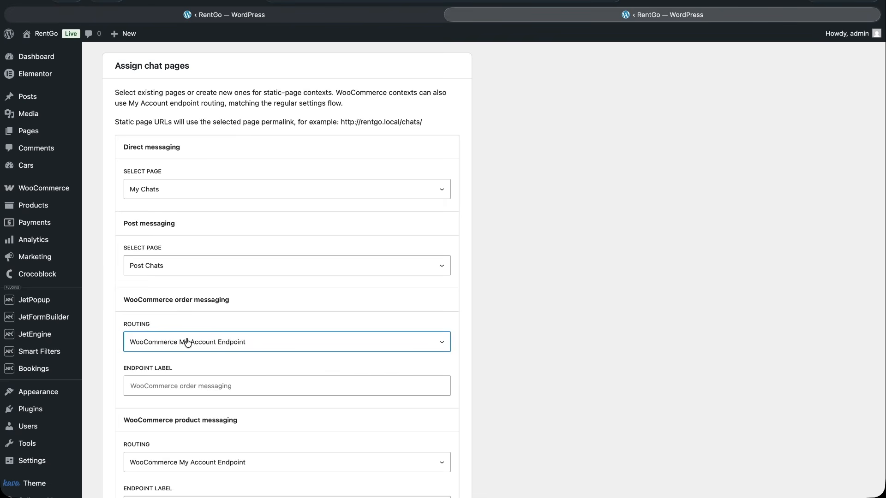
left_click(186, 389)
type("WooCommerce Order Messaging")
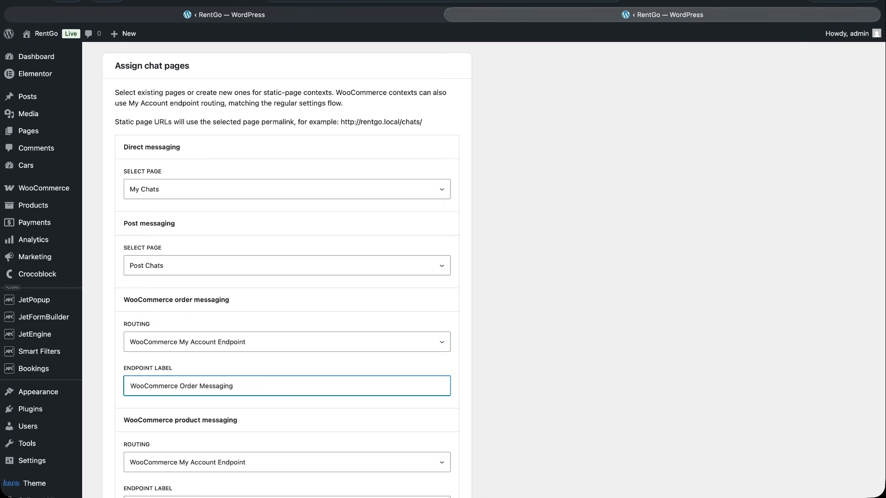
- Set the product messaging endpoint label to "WooCommerce Product Messaging" and continue to the page builder setup
scroll(188, 409, "down", 5)
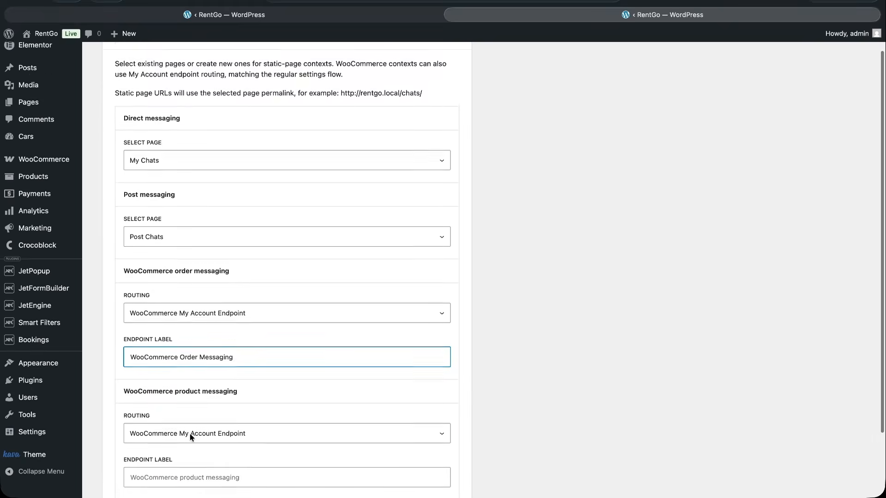
left_click(188, 409)
type("WooCommerce Product Messaging")
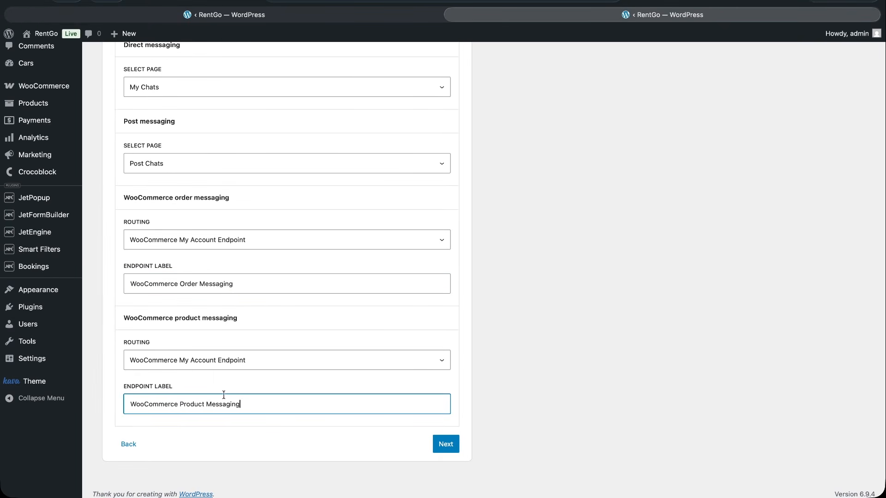
left_click(445, 443)
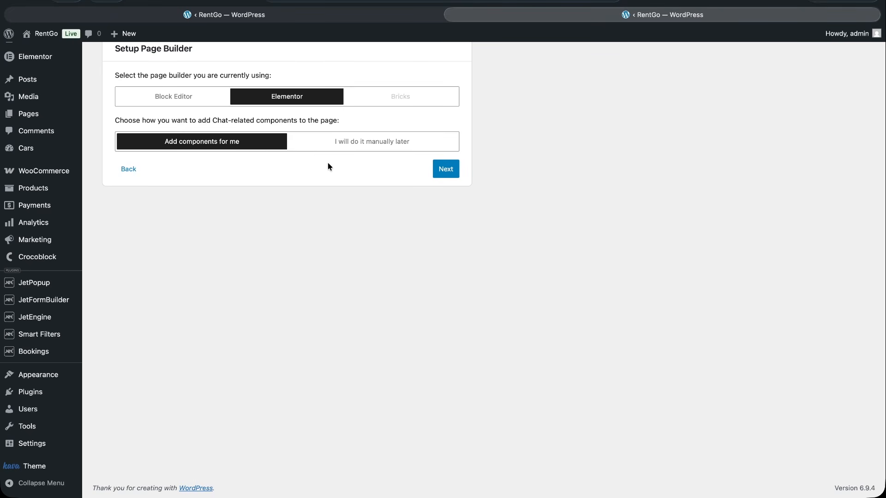
- Keep Elementor with automatically added components, inserted directly into the content of both chat pages, and finish the setup wizard
left_click(448, 171)
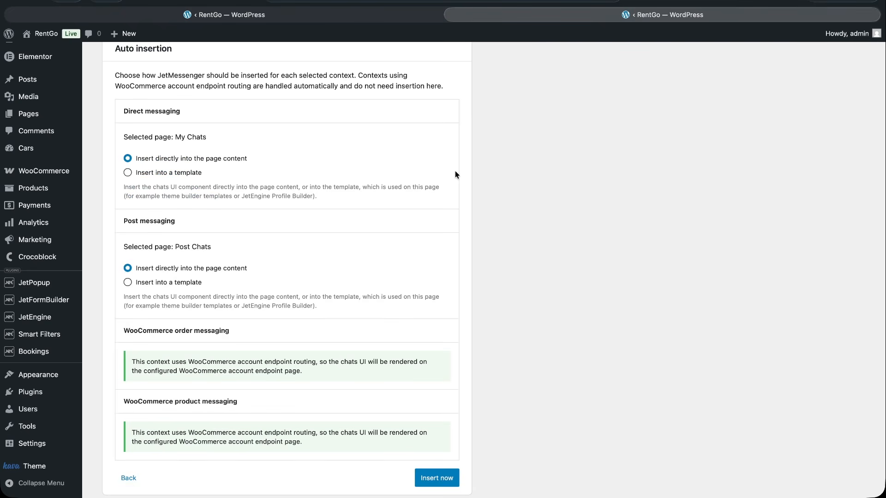
left_click(128, 173)
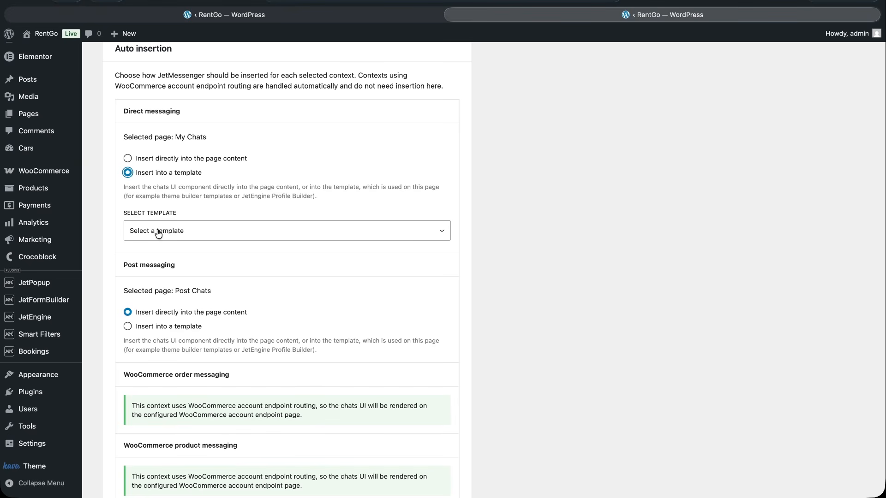
left_click(128, 158)
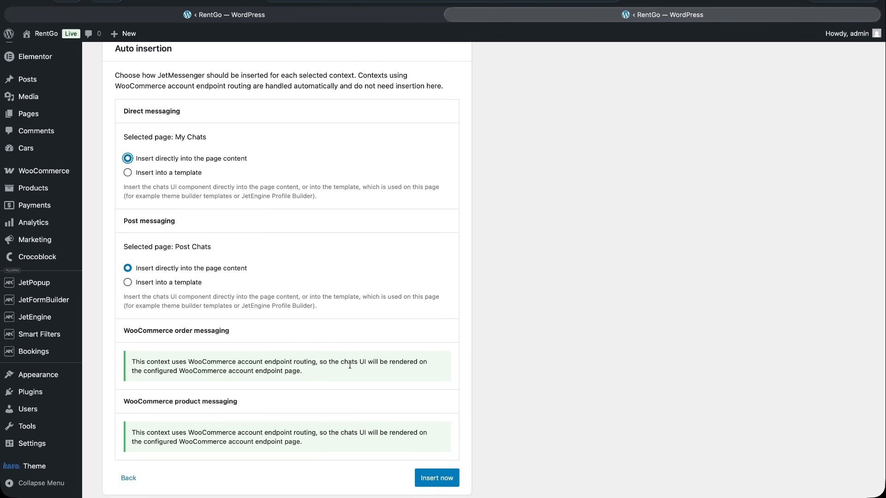
left_click(427, 475)
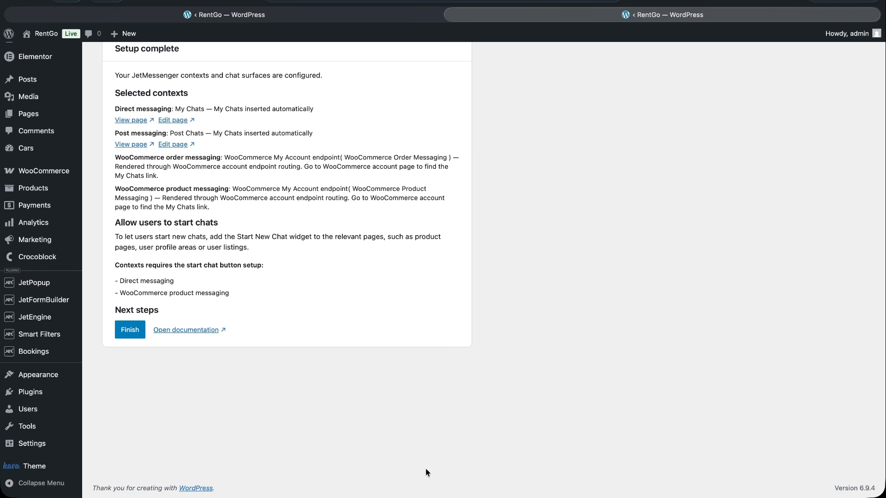
left_click(134, 331)
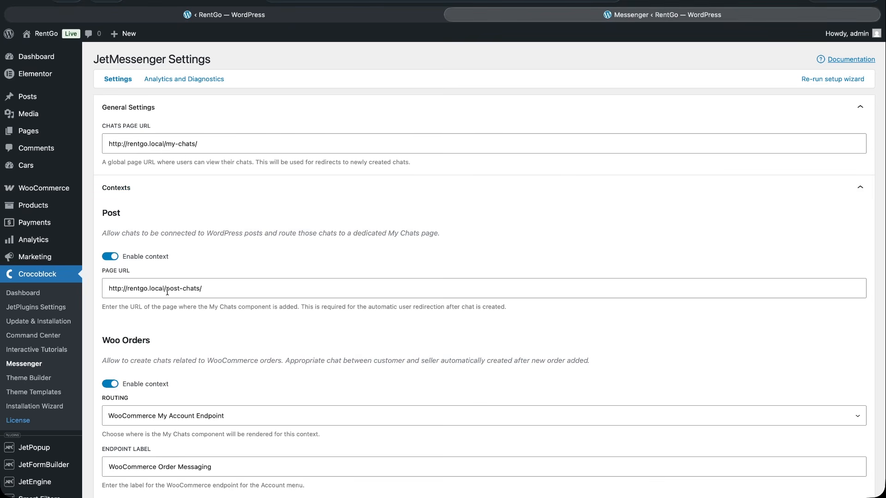
- Review the JetMessenger settings for the Post, Woo Orders and Woo Products contexts
scroll(186, 395, "down", 3)
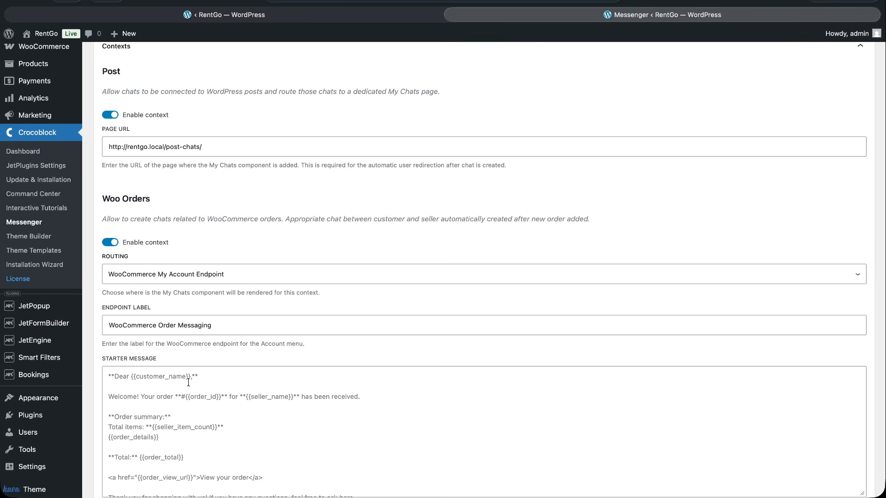
scroll(191, 362, "down", 1)
scroll(191, 358, "down", 2)
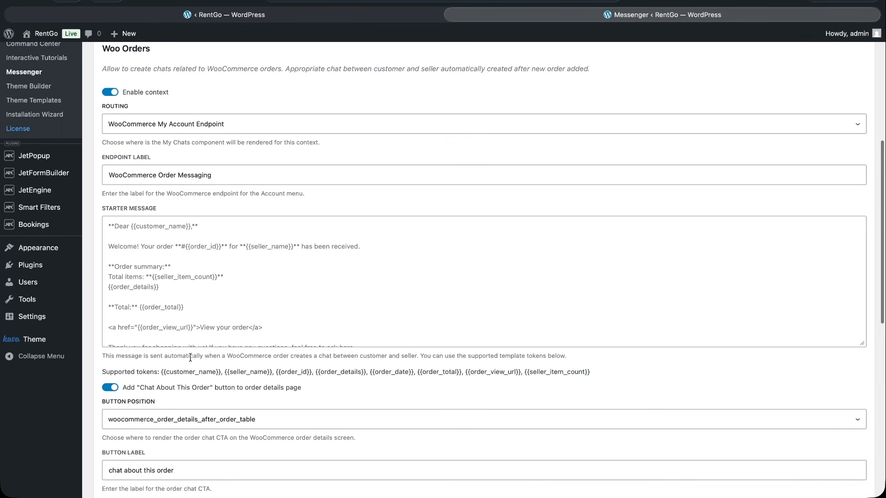
scroll(191, 358, "down", 2)
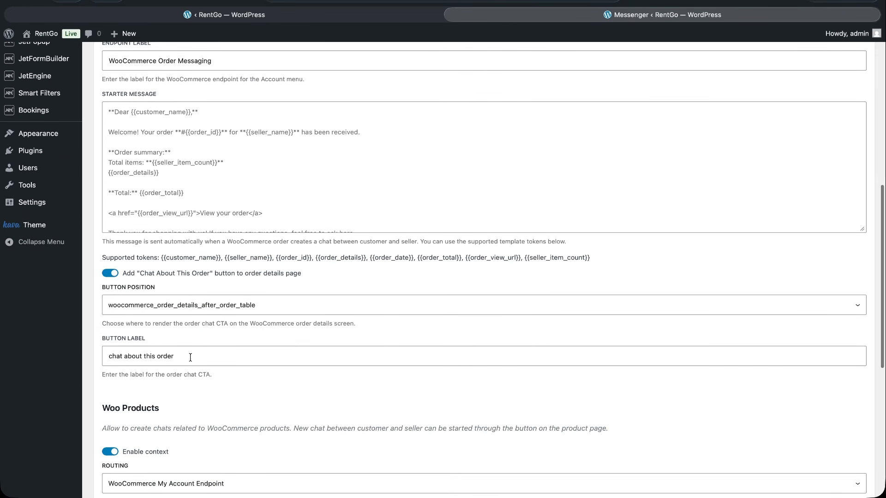
scroll(194, 381, "down", 5)
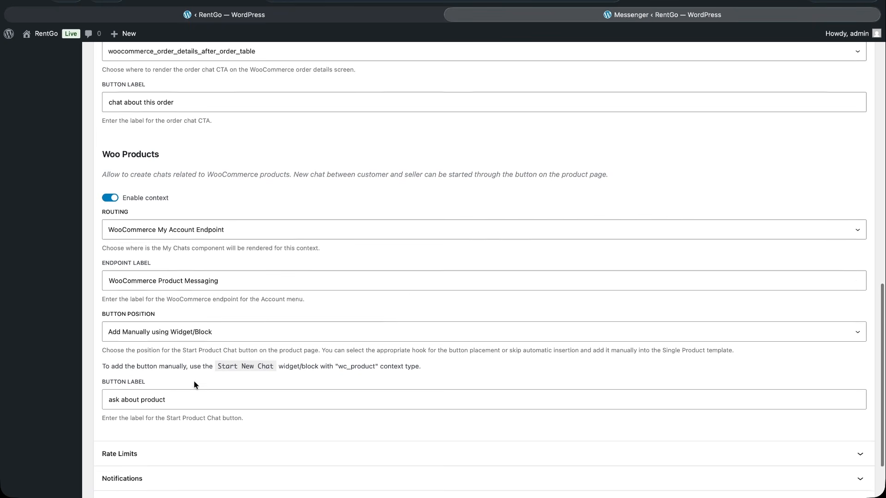
scroll(193, 385, "down", 2)
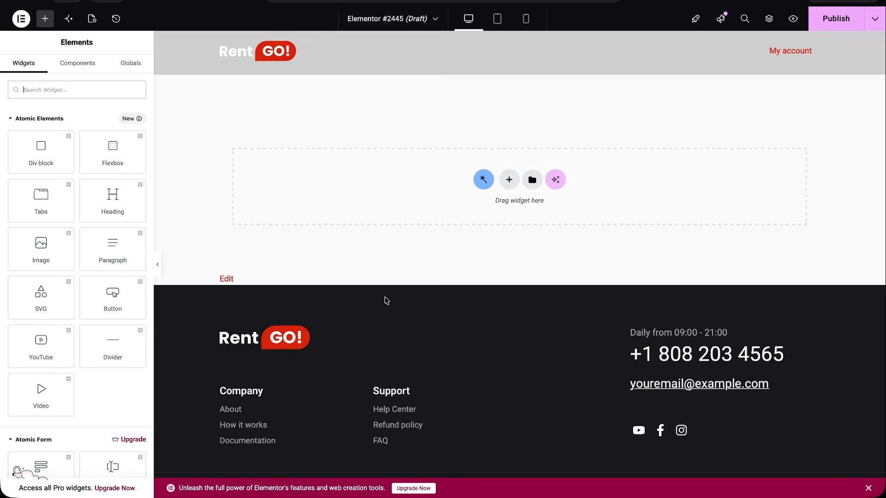
- Find the chat widgets in Elementor and place a My Chats widget in the empty area of the draft page
left_click(118, 95)
type("chat")
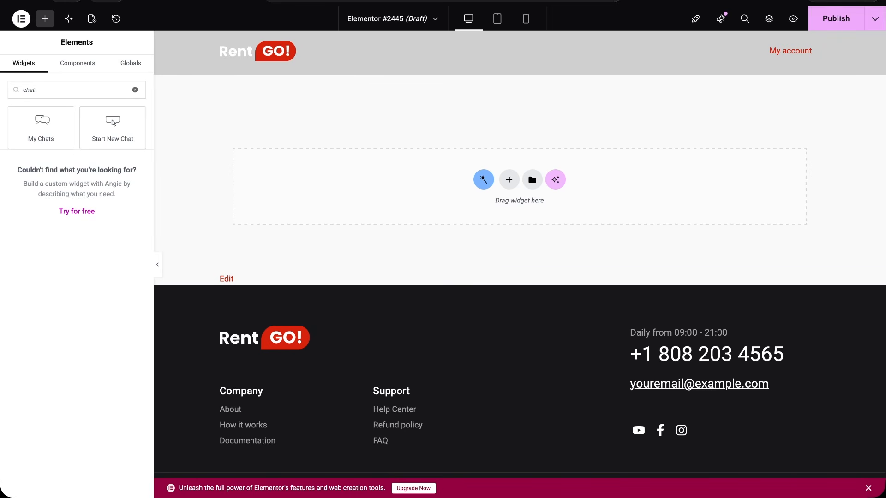
left_click_drag(48, 131, 432, 193)
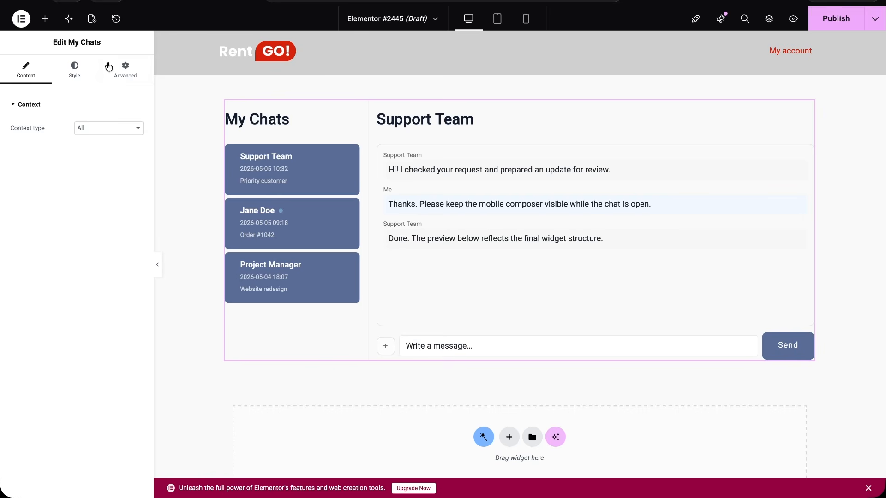
- Place a Start New Chat widget below My Chats and keep its context type as Auto detect / Direct chat
left_click(46, 19)
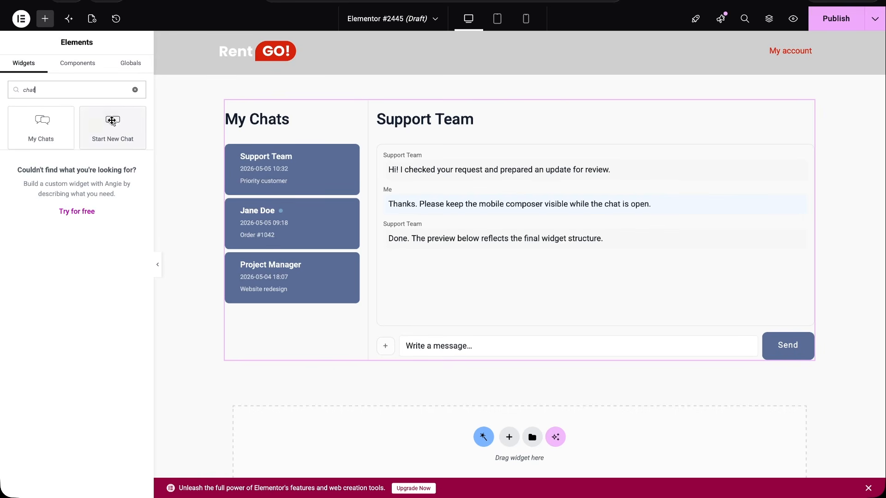
left_click_drag(113, 121, 411, 358)
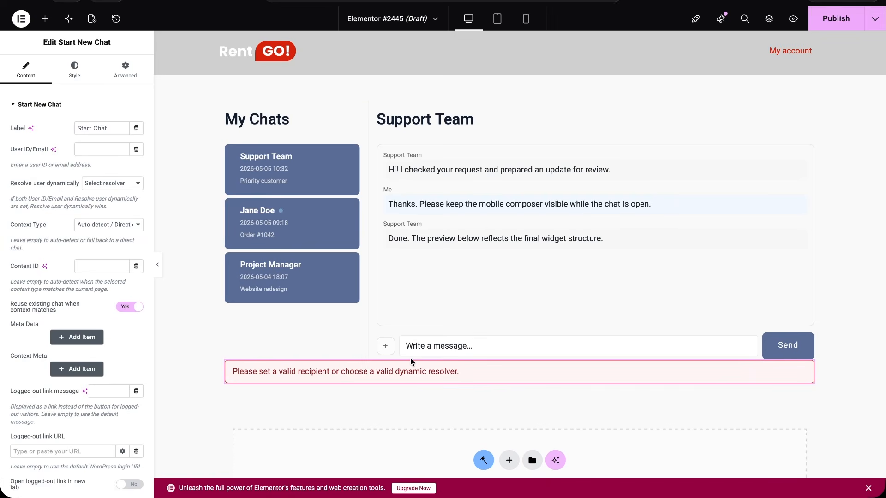
left_click(140, 225)
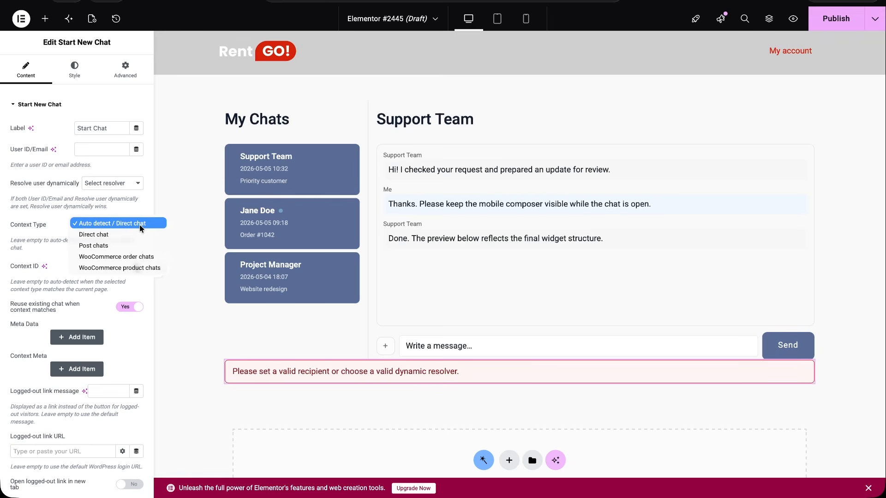
left_click(139, 224)
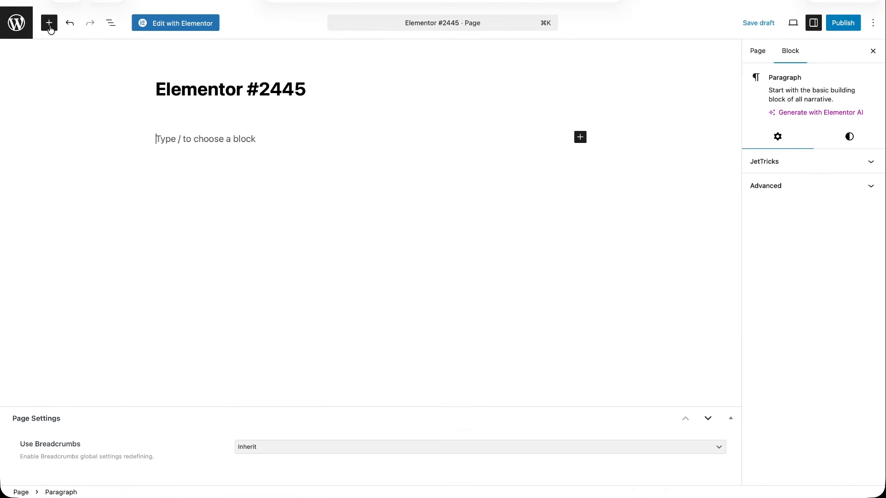
- In the block editor, find the chat blocks and add a My Chats block with a Start New Chat block below it
left_click(49, 23)
left_click(55, 79)
type("chat")
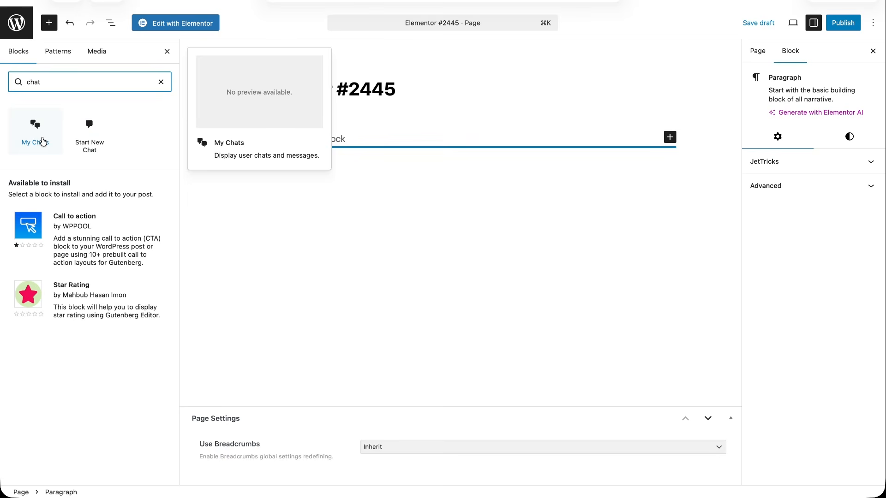
left_click(43, 141)
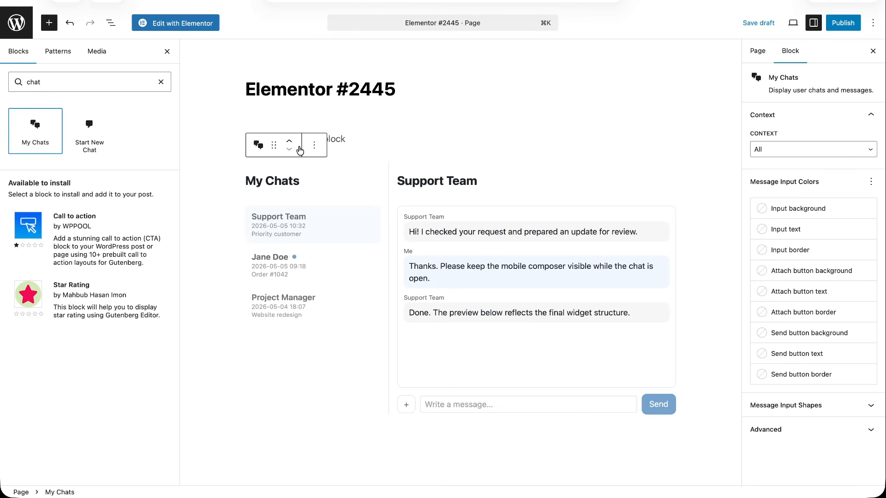
left_click_drag(115, 140, 367, 410)
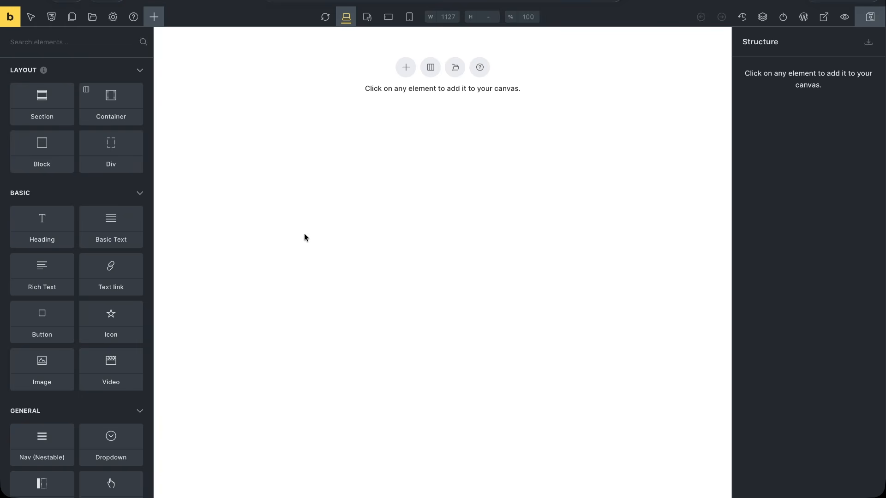
- In Bricks, find the chat elements and add a JetMessenger My Chats element plus the other JetMessenger chat element to the canvas
left_click(91, 45)
type("chat")
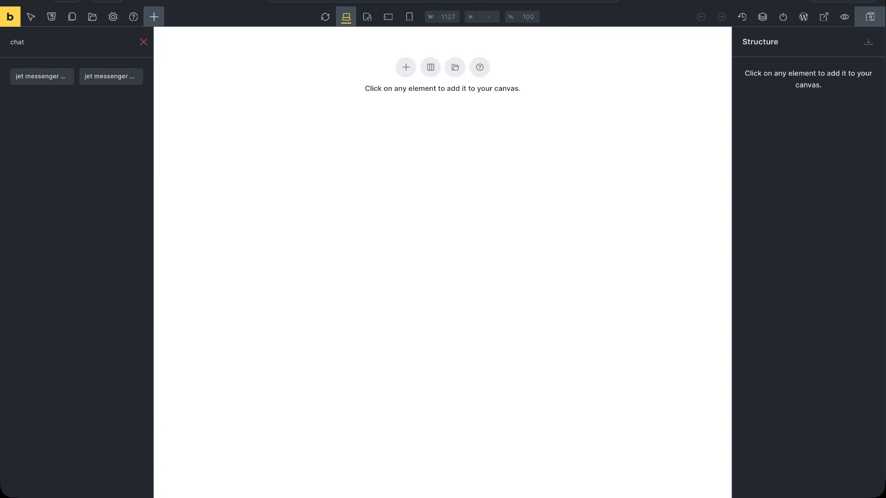
left_click(47, 82)
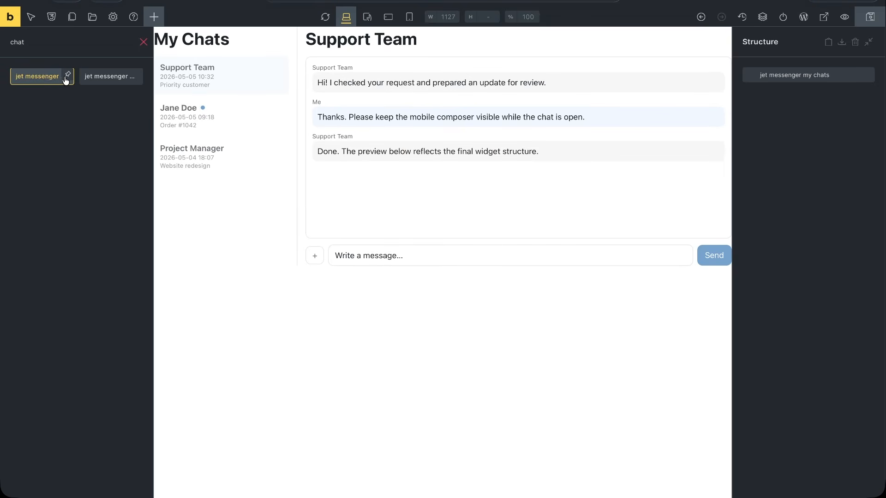
left_click(108, 81)
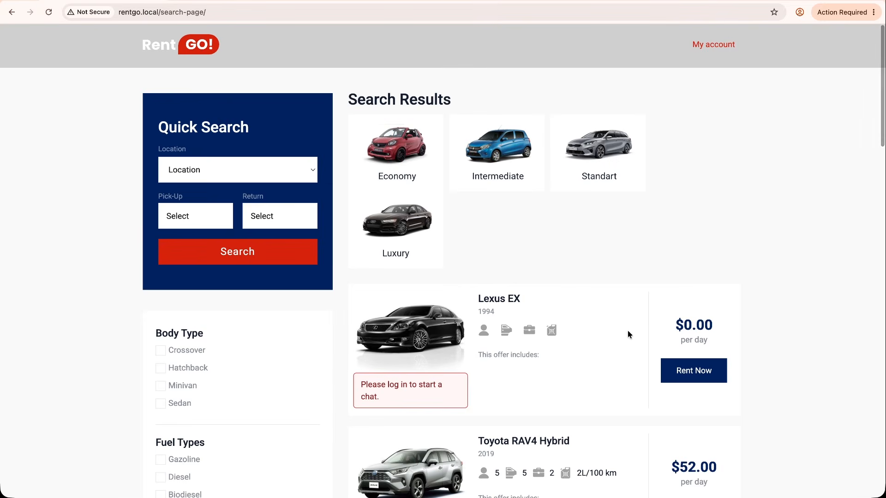
- Check the chat notices on the car listings of the RentGo search page as a logged-out visitor
scroll(627, 331, "down", 5)
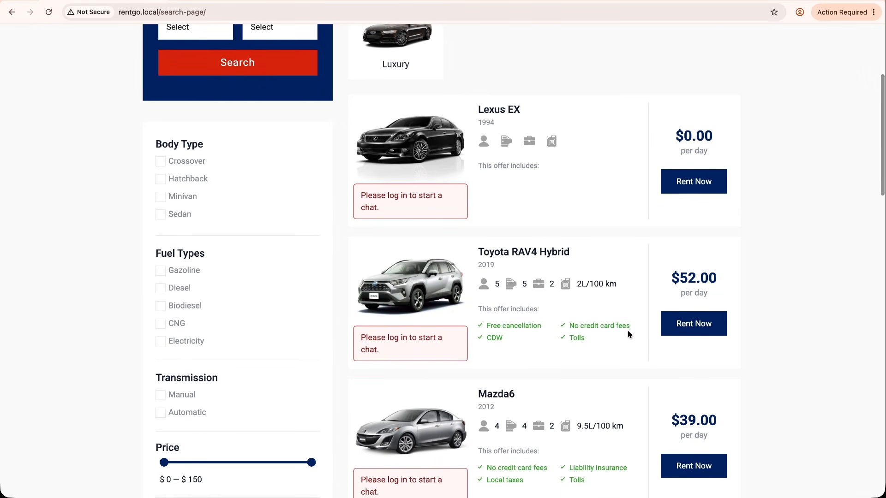
left_click(421, 339)
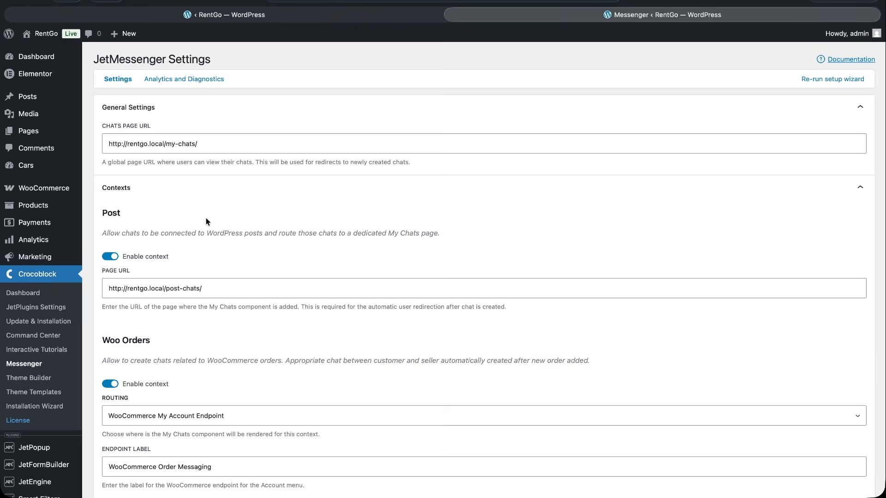
- Review the JetMessenger Woo Orders context settings and keep woocommerce_order_details_after_order_table as the order chat button position
scroll(205, 218, "down", 3)
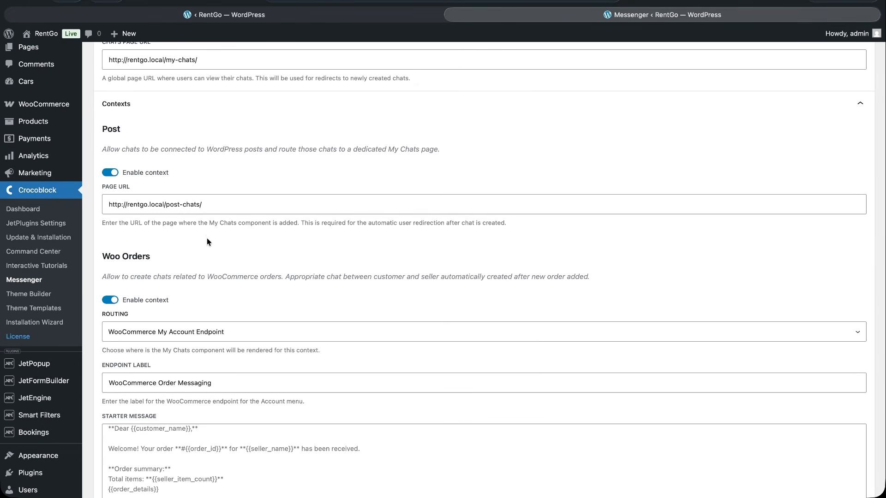
scroll(206, 240, "down", 3)
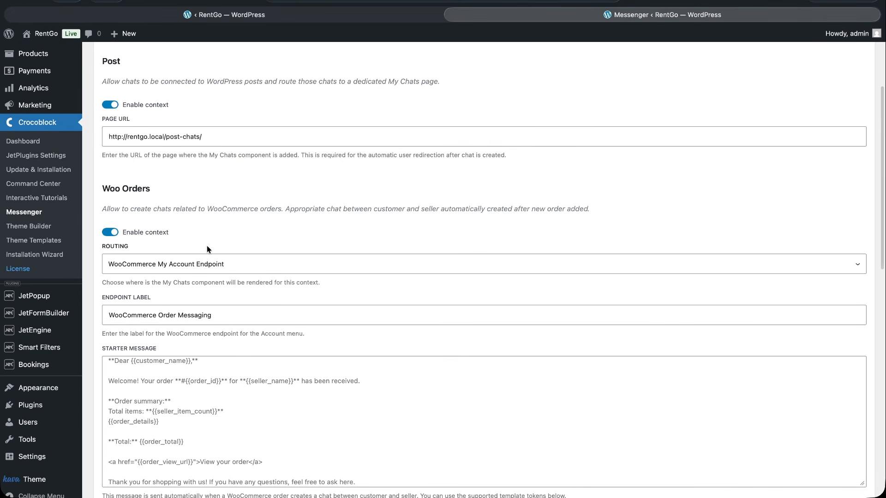
scroll(209, 295, "down", 1)
scroll(209, 299, "down", 3)
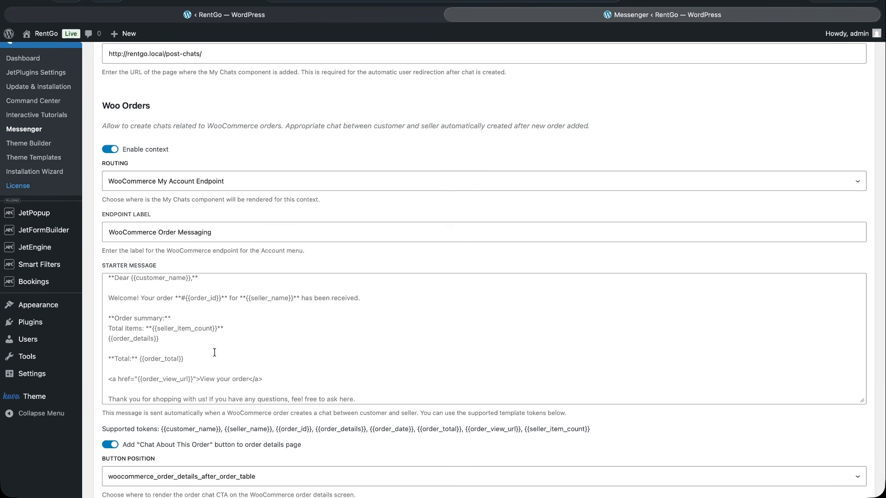
scroll(216, 405, "down", 3)
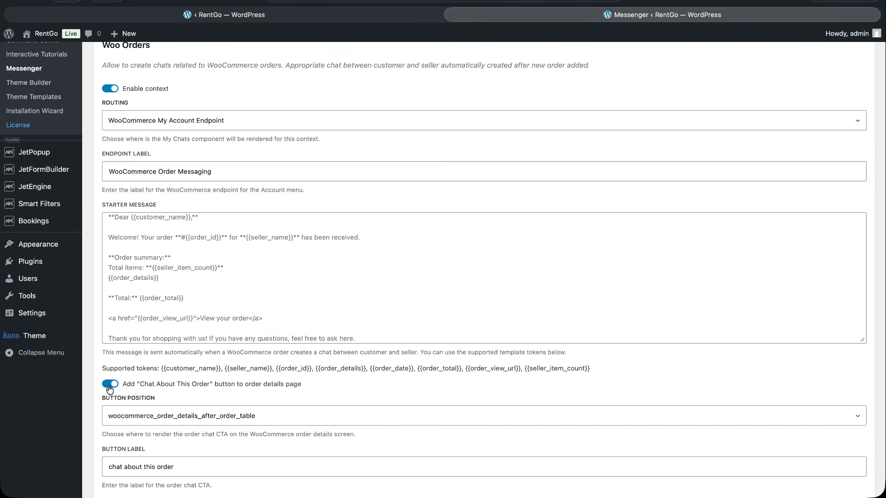
scroll(161, 438, "down", 4)
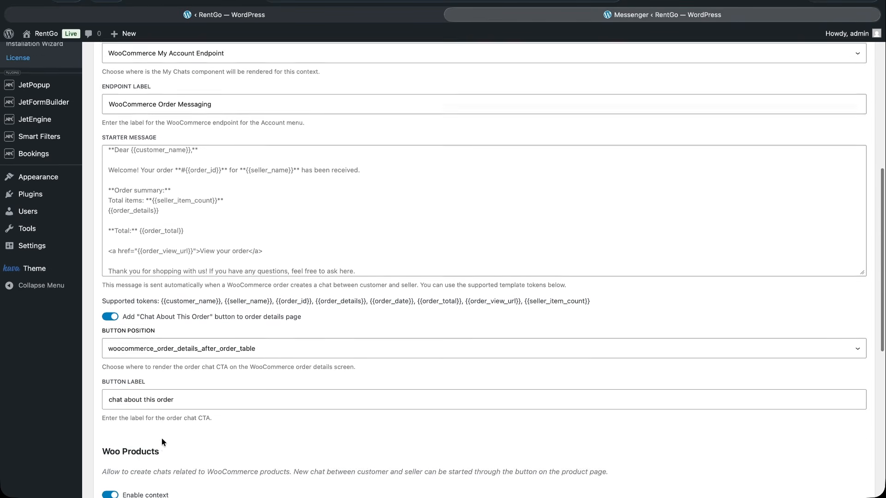
left_click(200, 318)
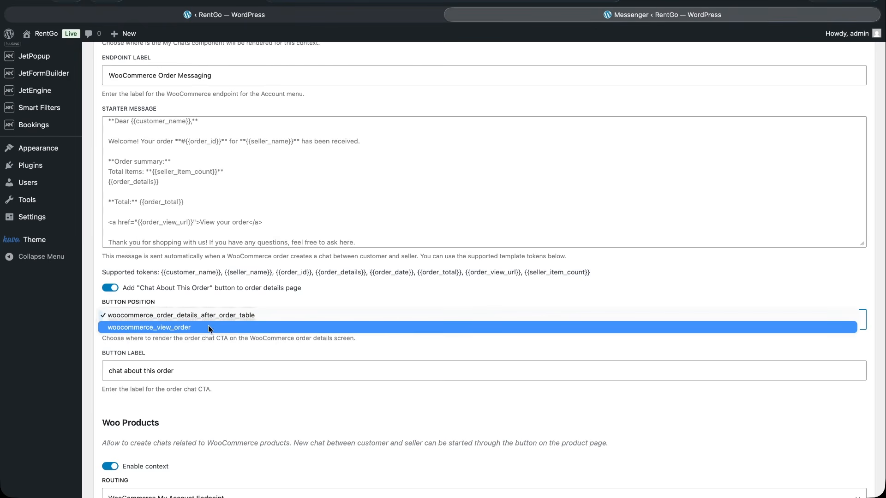
left_click(210, 316)
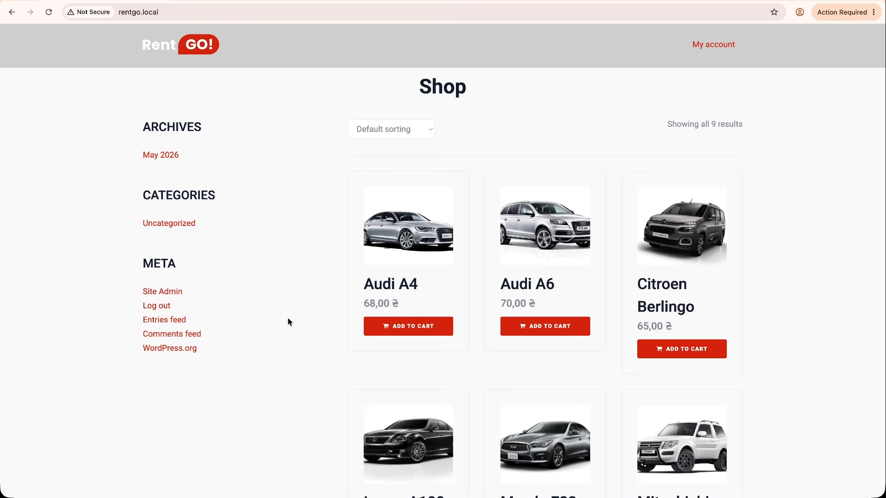
- In the RentGo shop, add the Audi A4 and Audi A6 to the cart and view the cart
left_click(421, 330)
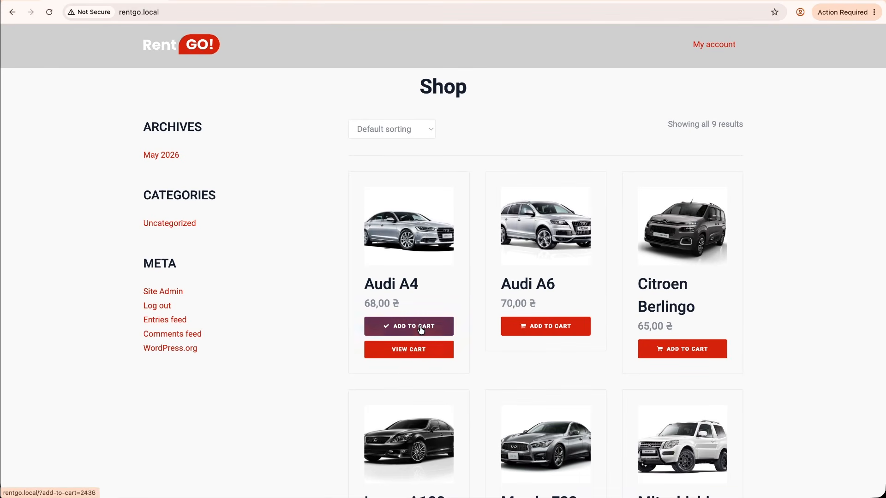
left_click(535, 328)
left_click(522, 355)
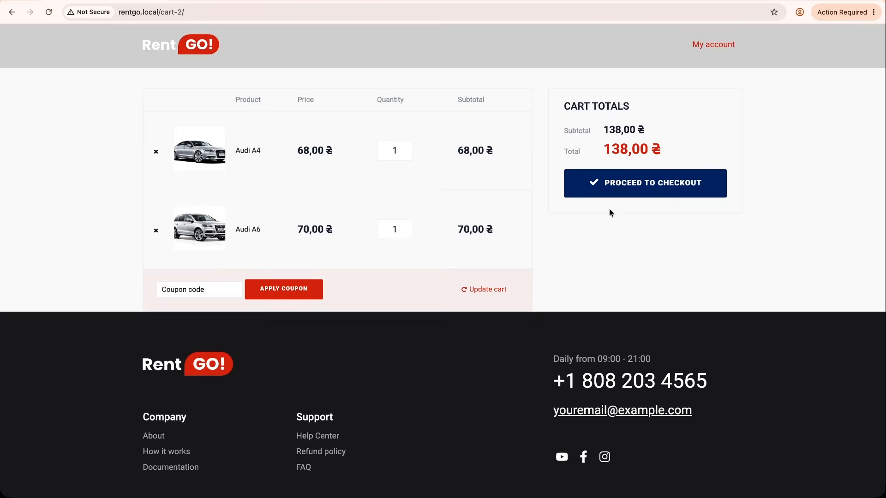
- Proceed to checkout and place the order with cash on delivery
left_click(608, 184)
scroll(601, 480, "down", 10)
scroll(602, 480, "down", 3)
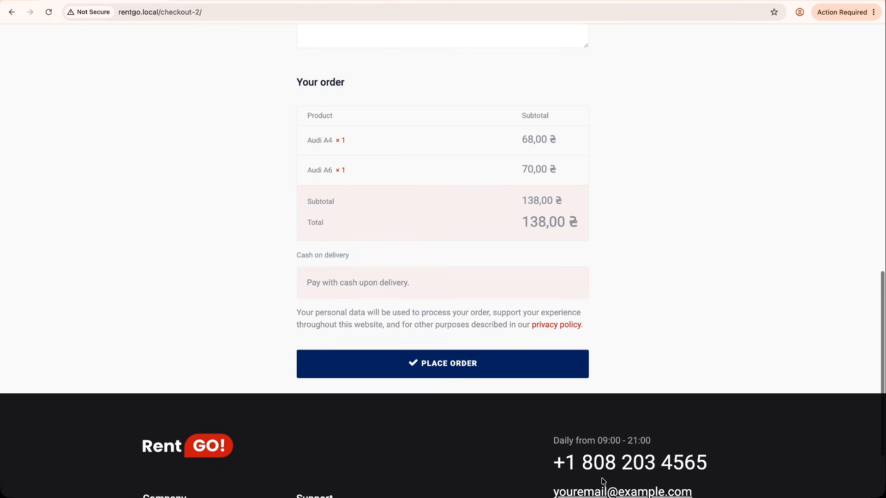
left_click(494, 362)
left_click(494, 362)
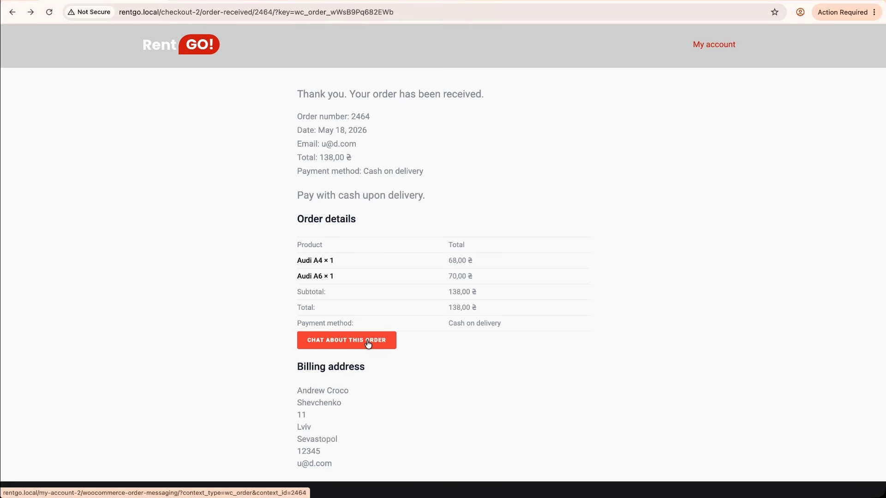
- Open the chat about this order and send vendor2 the message "I need to change dates"
left_click(368, 340)
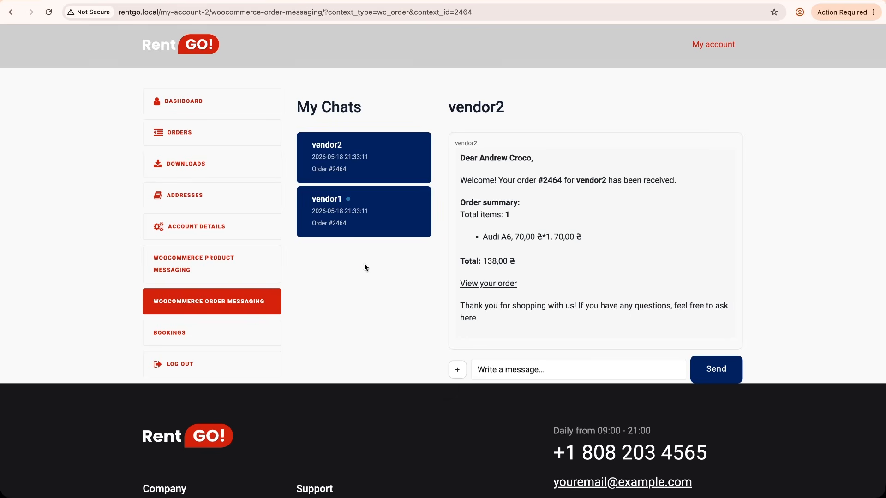
left_click(369, 160)
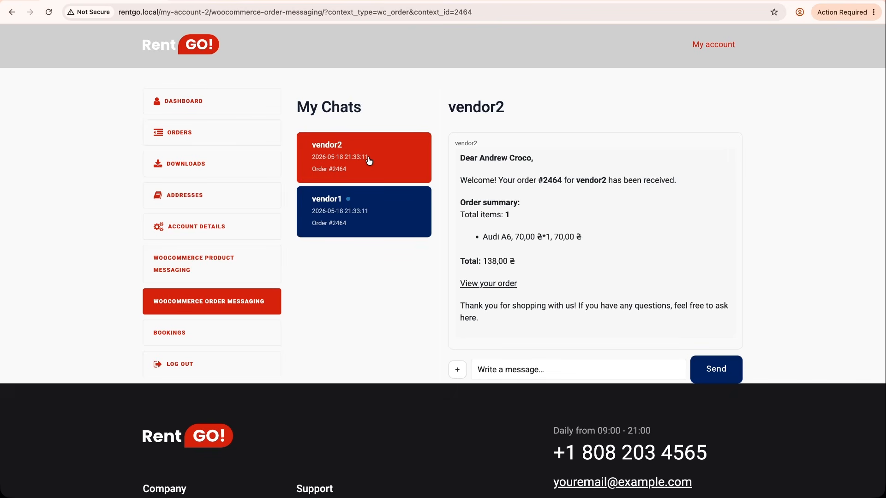
left_click(500, 367)
type("I need to change dates")
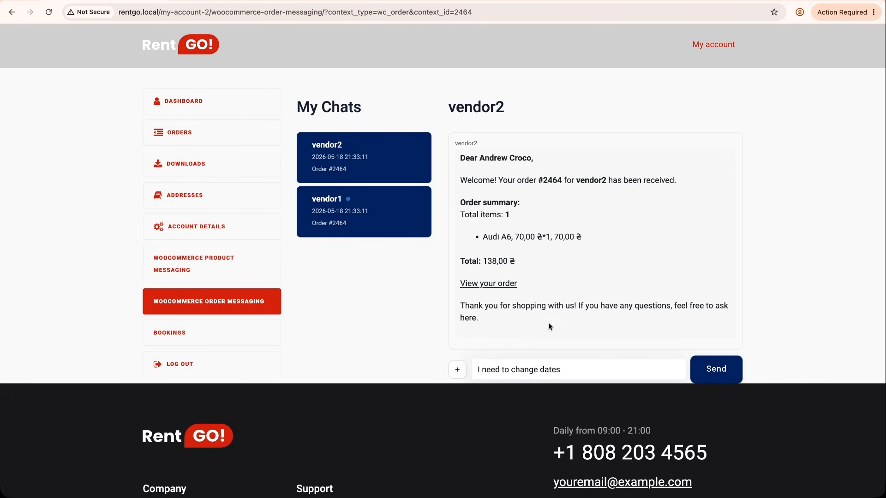
left_click(724, 370)
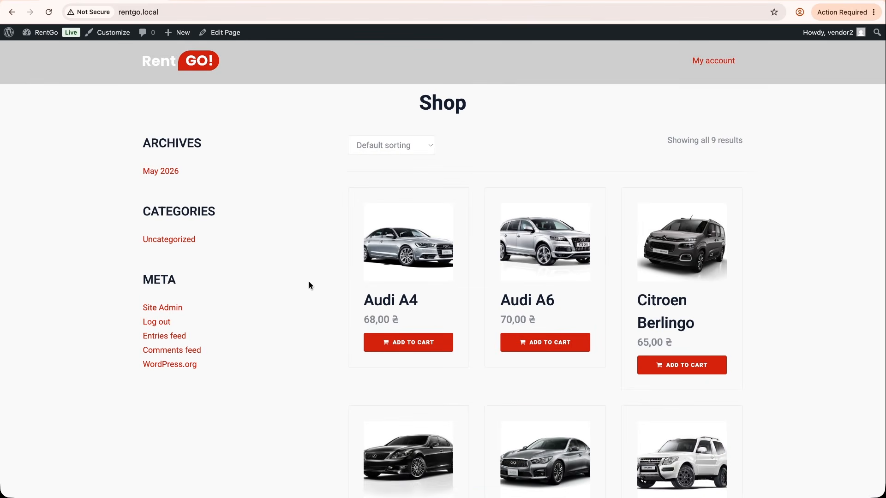
- In the vendor2 account, open WooCommerce Order Messaging and read the chat with user1
left_click(698, 60)
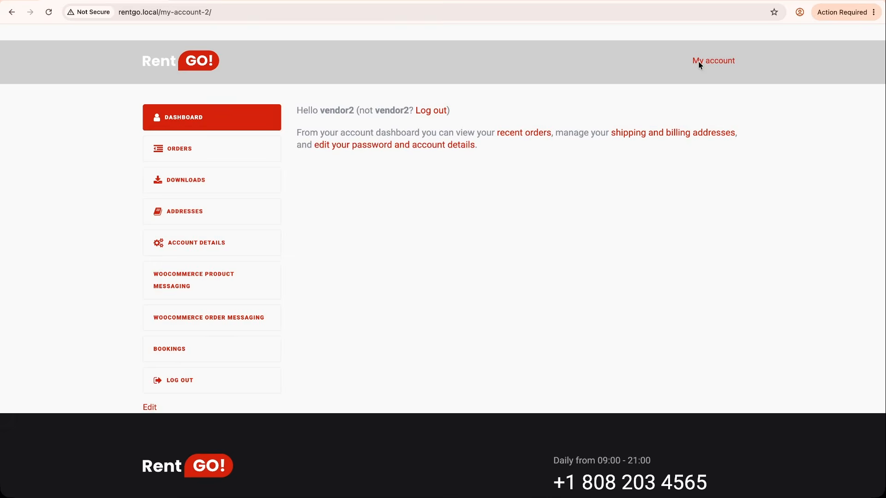
left_click(255, 318)
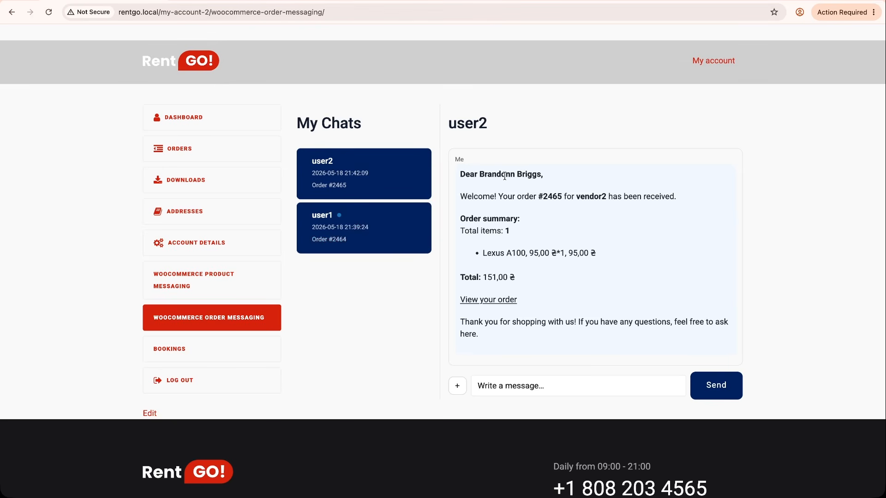
left_click(368, 237)
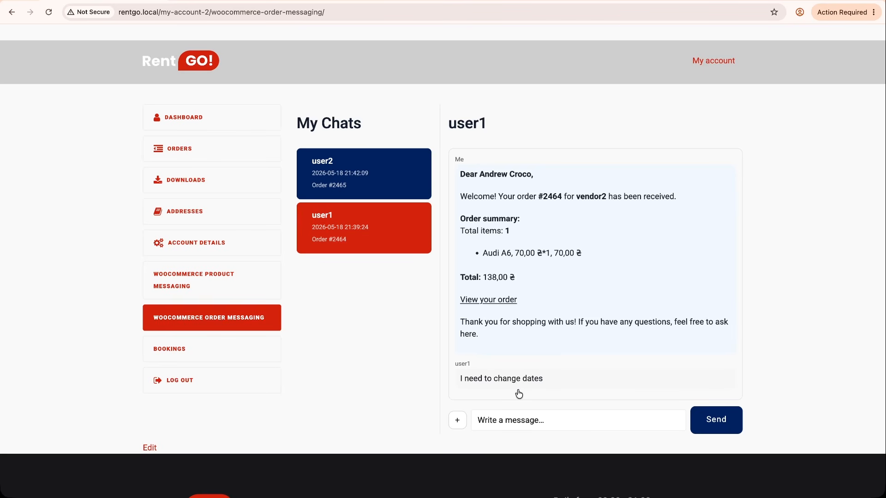
- Return to the JetMessenger settings and review the Woo Products context options
key("super+Tab")
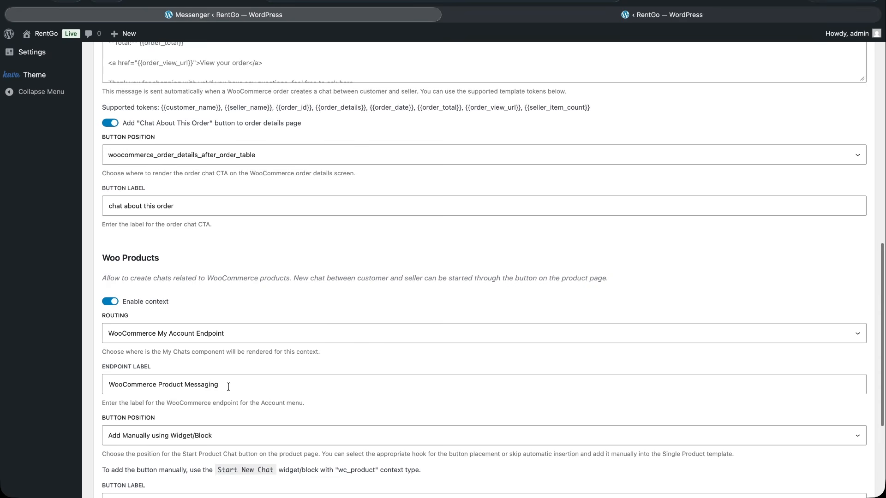
scroll(228, 388, "down", 5)
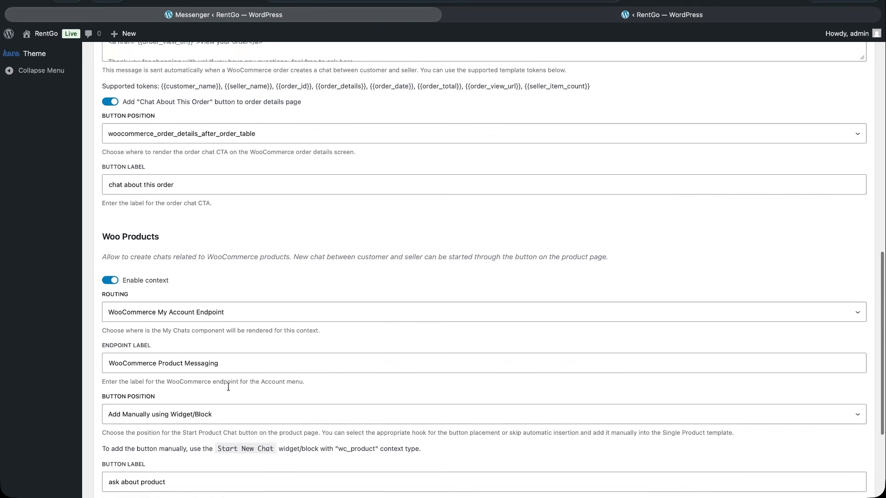
scroll(228, 387, "down", 4)
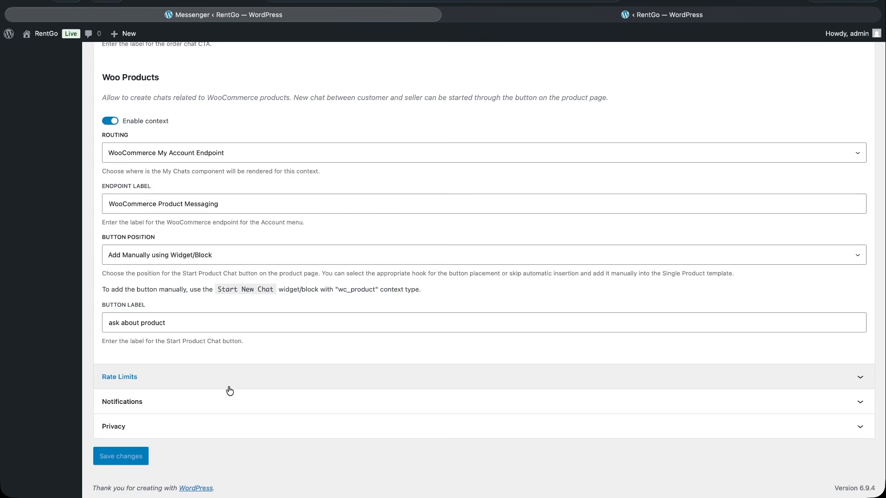
left_click(218, 259)
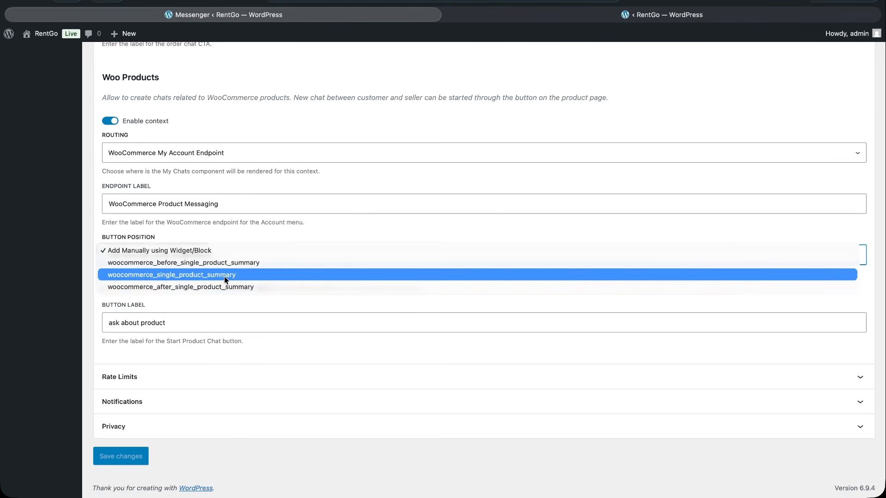
left_click(226, 264)
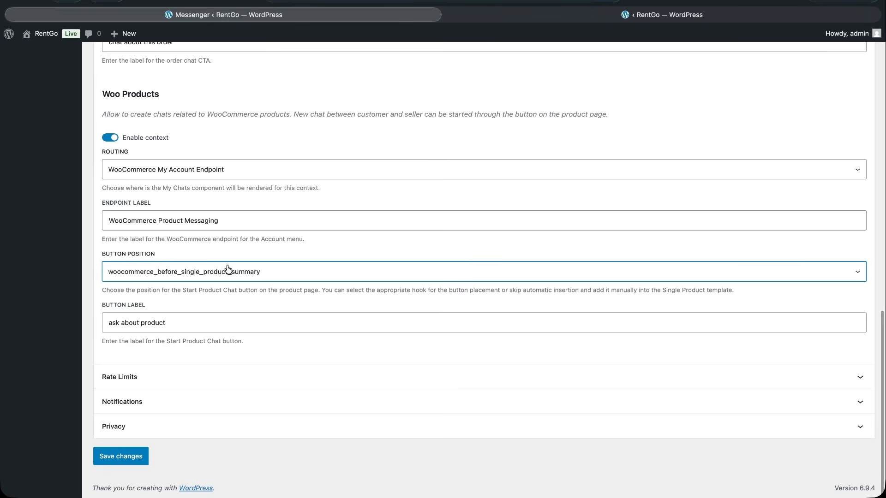
left_click(229, 272)
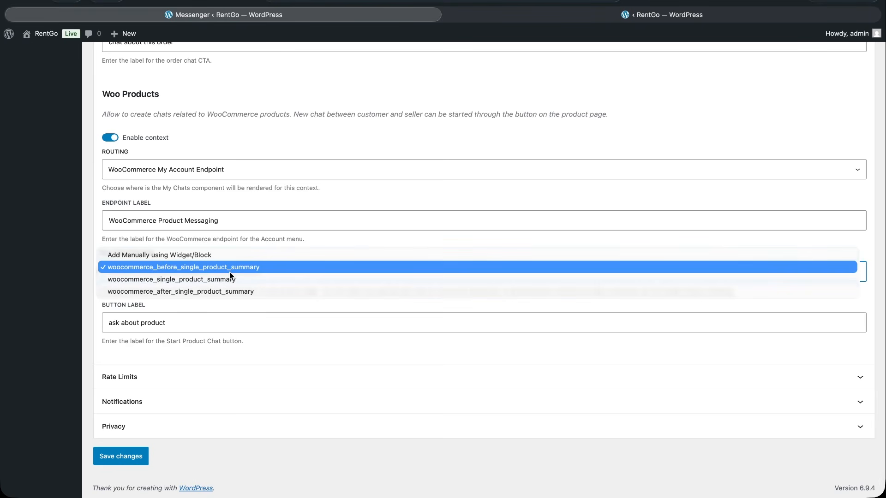
left_click(218, 255)
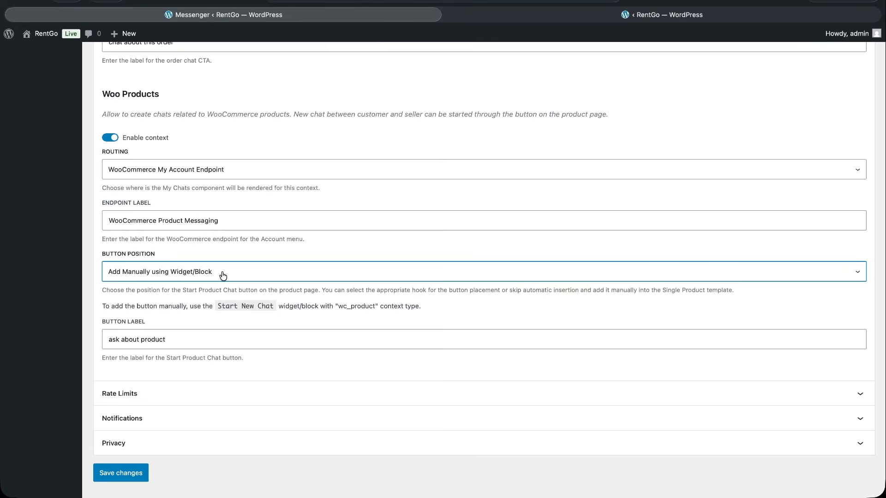
- Set the Woo Products chat button position to woocommerce_before_single_product_summary and save the settings
left_click(221, 271)
left_click(223, 280)
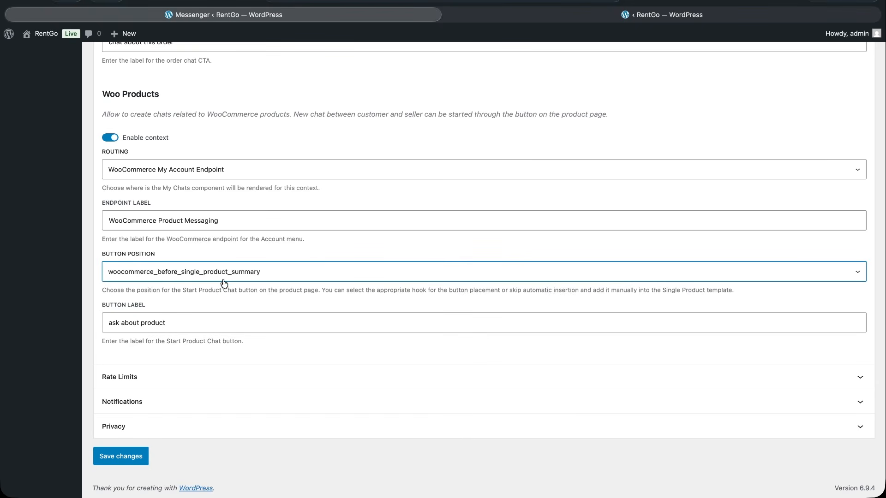
left_click(137, 456)
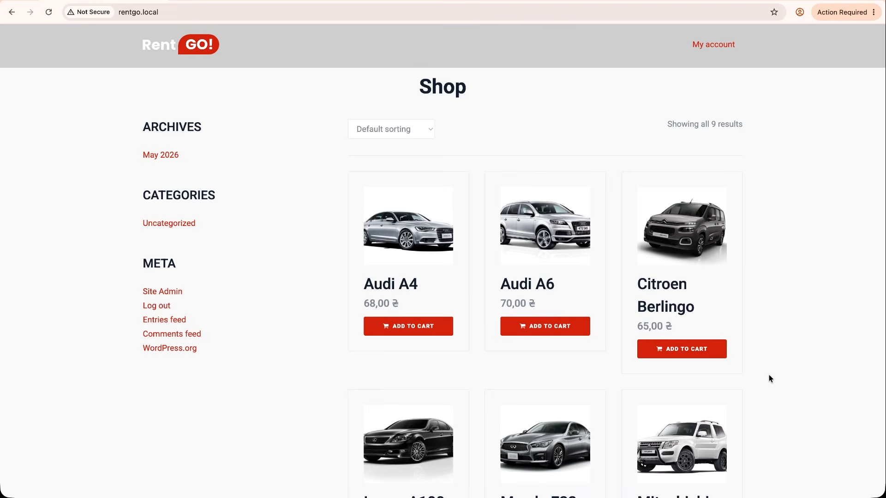
- Open the Citroen Berlingo product, start a chat about it and send vendor2 "Do you offer discounts for long-term rentals?"
left_click(684, 254)
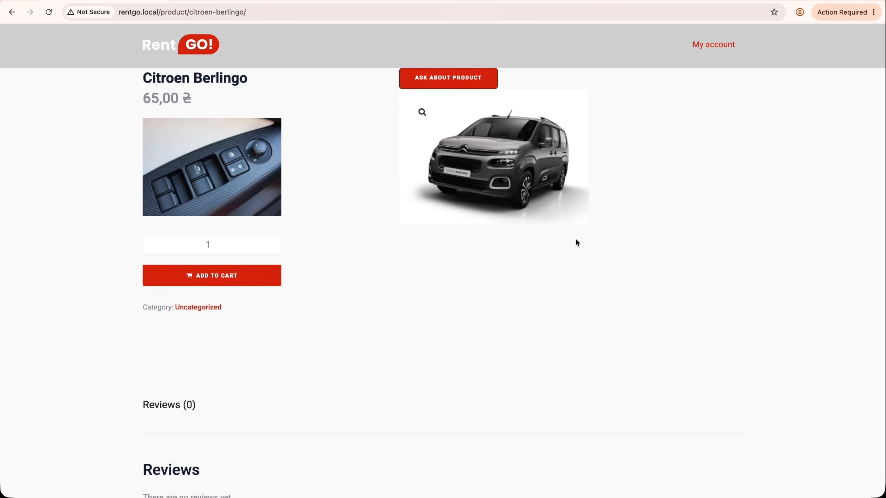
left_click(472, 88)
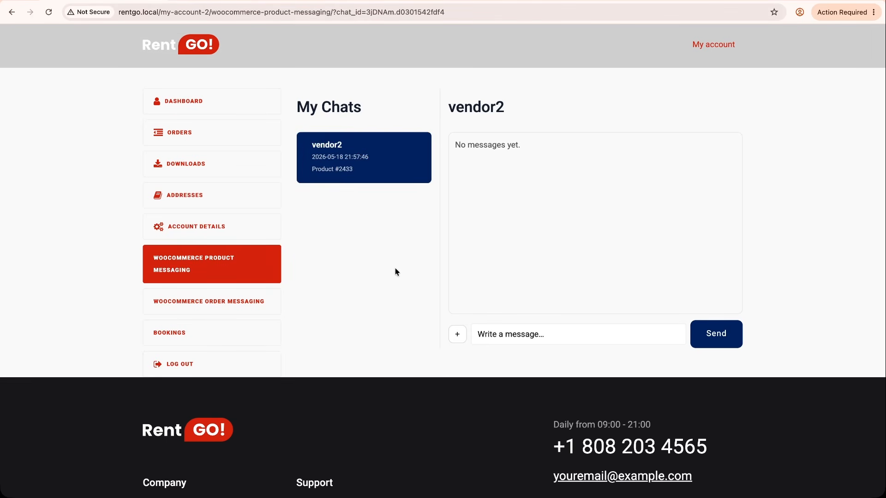
left_click(526, 333)
type("Do you offer discounts for long-term rentals?")
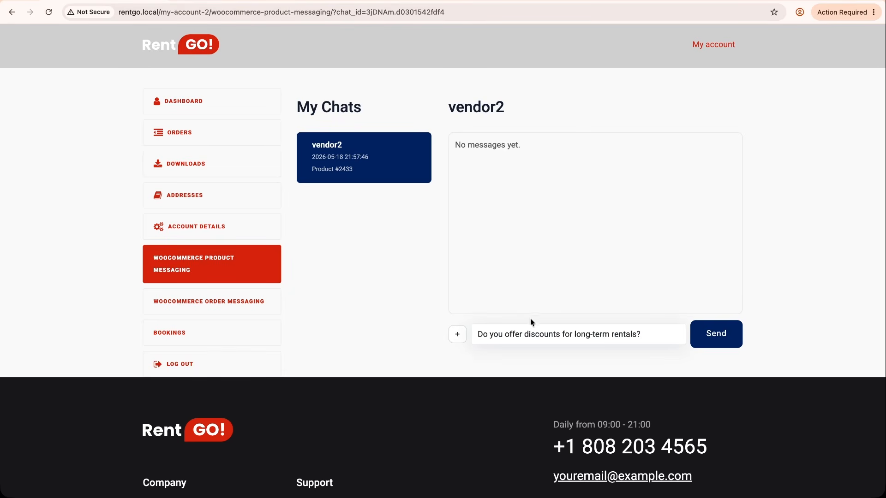
left_click(705, 336)
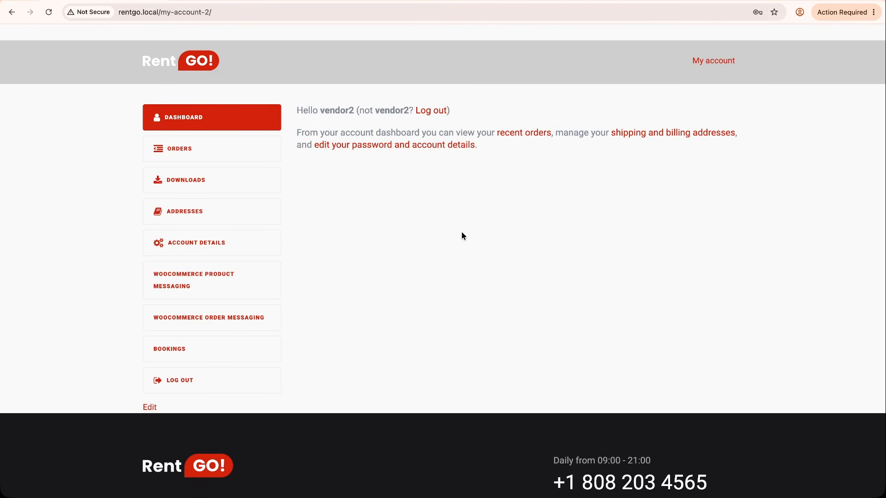
- In the vendor2 account, open WooCommerce Product Messaging and reply to user2 with "Sorry, but no."
left_click(220, 279)
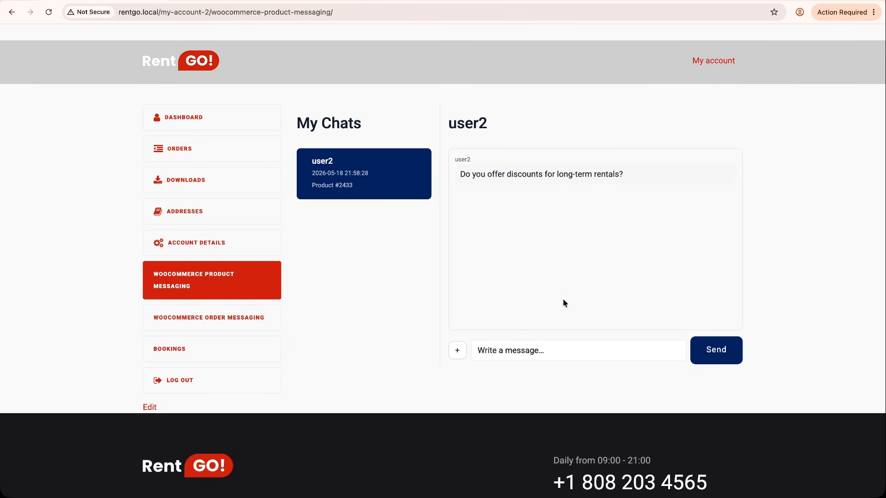
left_click(552, 350)
type("Sorry, but no.")
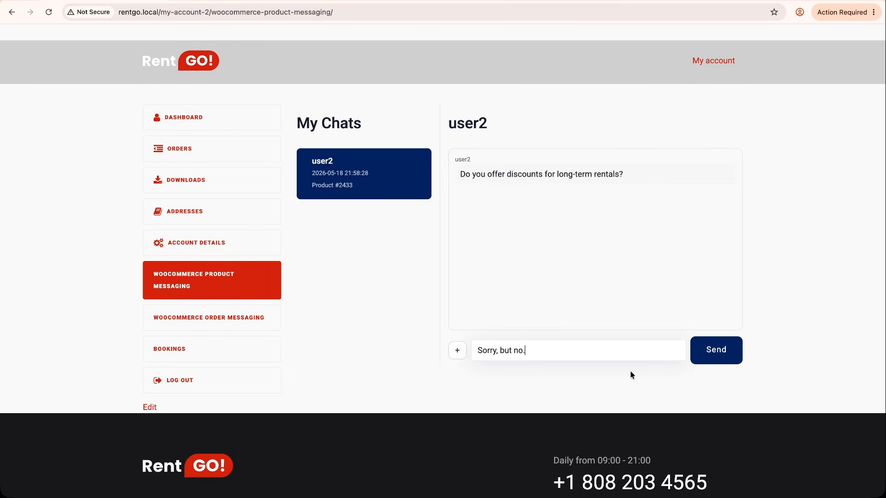
left_click(725, 357)
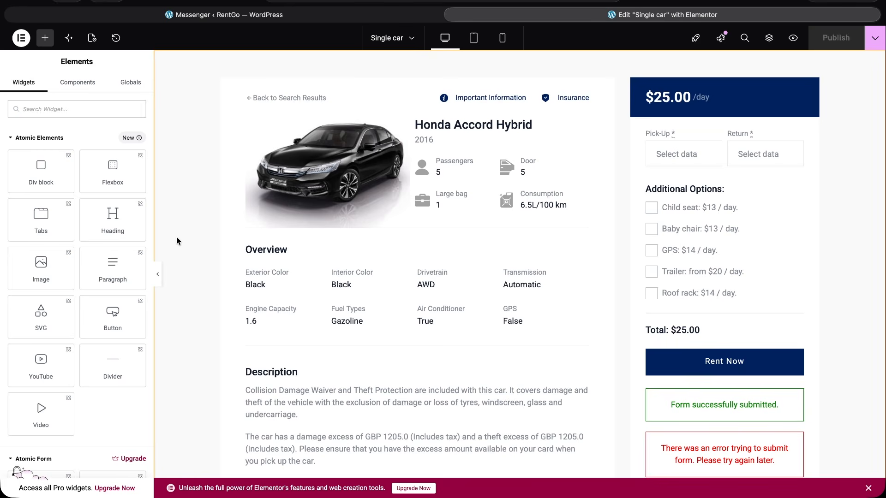
- Find the Start New Chat widget and place it above the Overview section of the Single car template
left_click(76, 108)
type("chat")
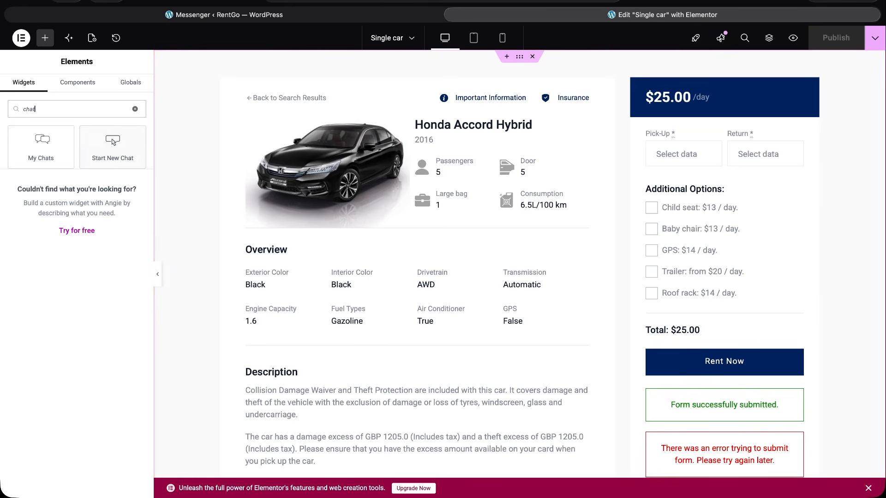
left_click_drag(124, 140, 384, 247)
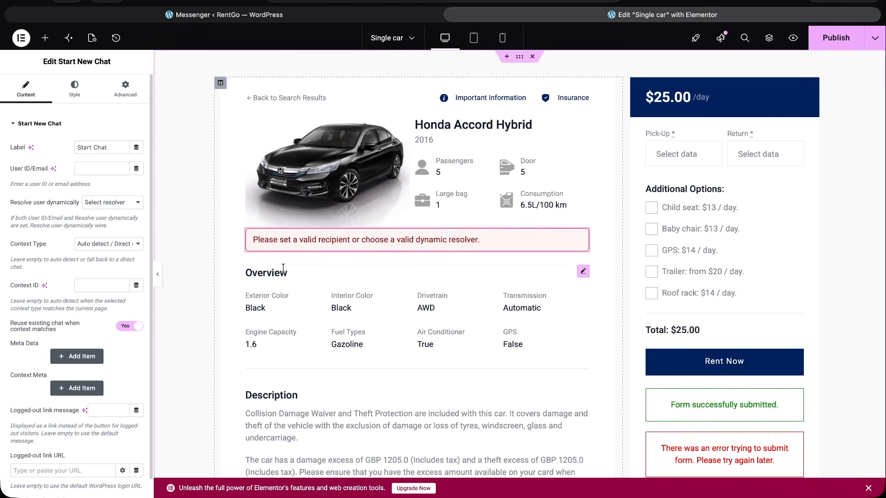
- Resolve the Start New Chat recipient dynamically as the current post author and choose the direct chat context type
left_click(133, 204)
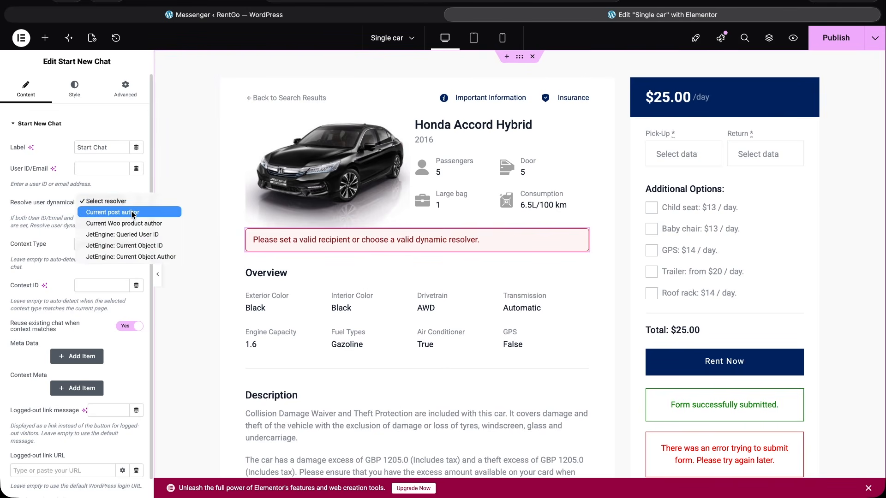
left_click(132, 212)
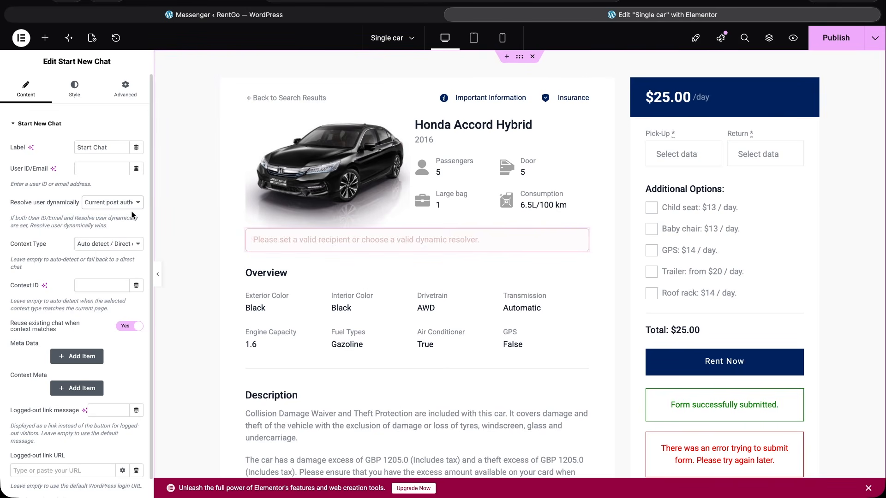
left_click(136, 249)
left_click(132, 256)
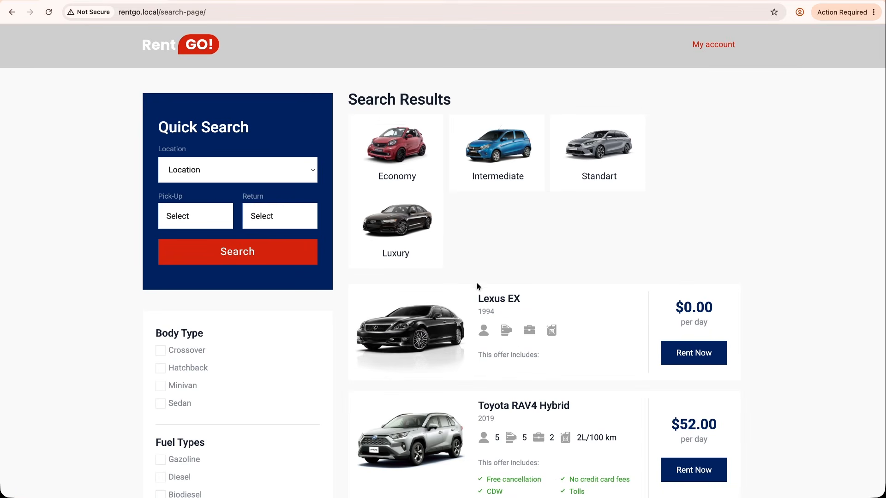
- Open the Lexus EX car page, start a chat with its vendor and send "Will you have it available in June?"
left_click(454, 330)
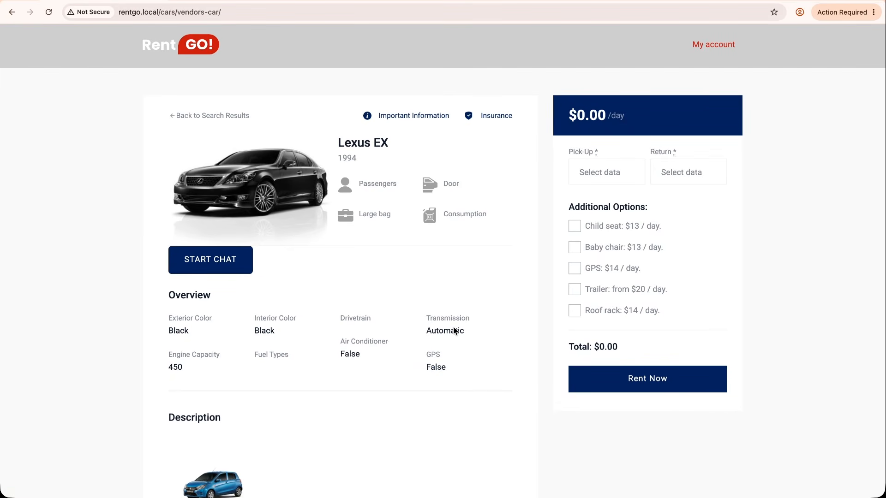
left_click(233, 270)
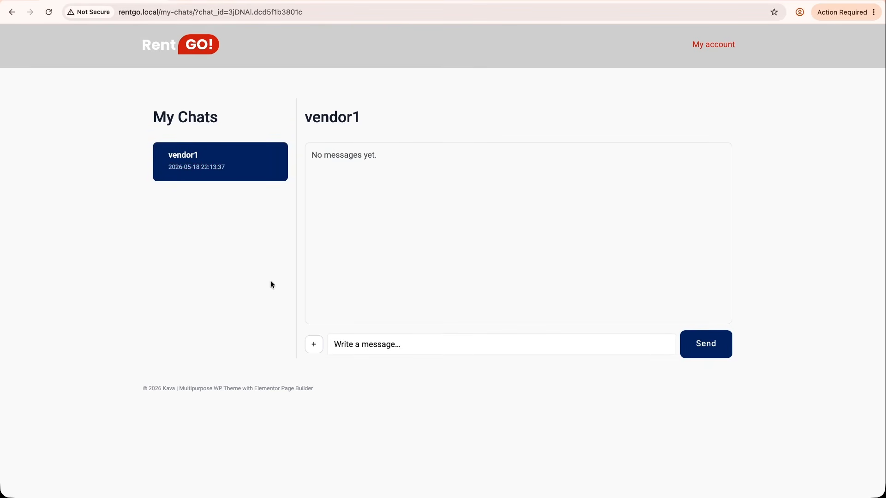
left_click(387, 345)
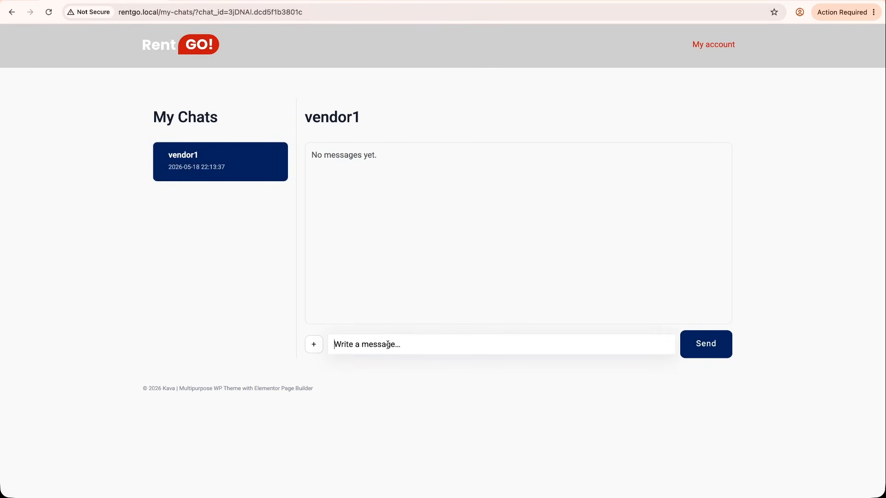
type("Will you have it available in June?")
left_click(685, 347)
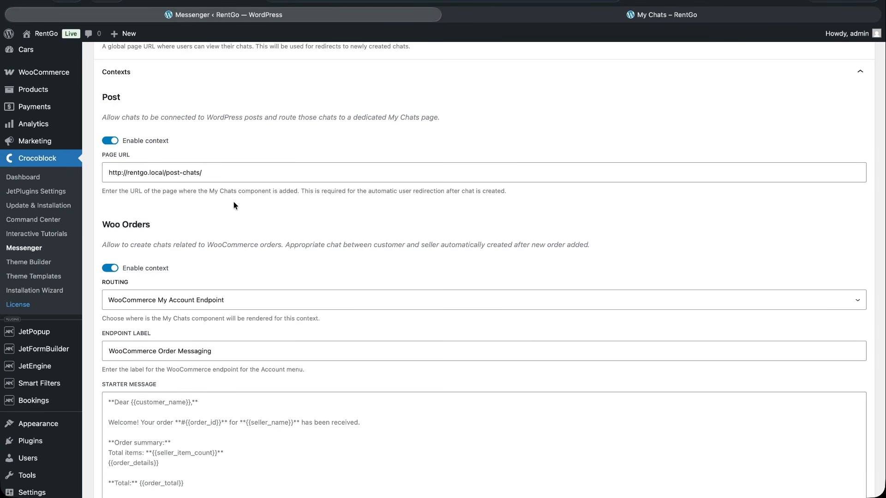
- Open the Main Listing v2 item in Elementor and add a Start New Chat widget below the car image
mouse_move(43, 367)
left_click(115, 340)
left_click(199, 155)
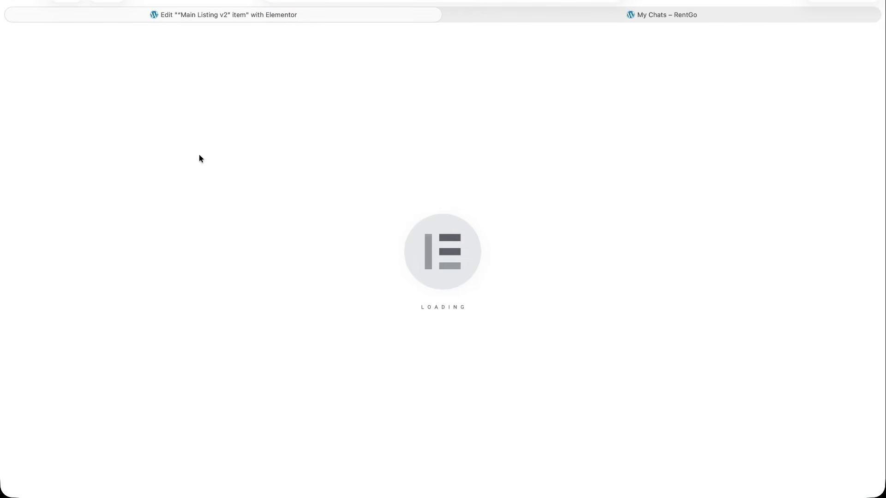
type("chat")
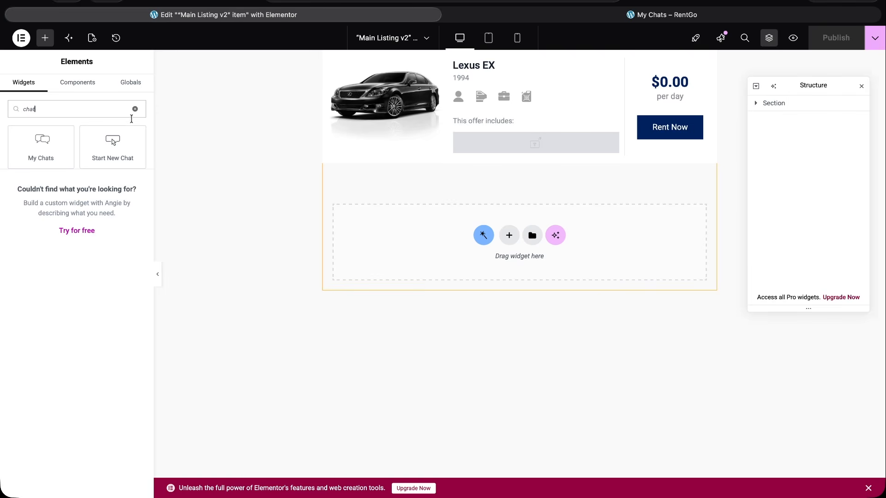
left_click_drag(120, 142, 411, 136)
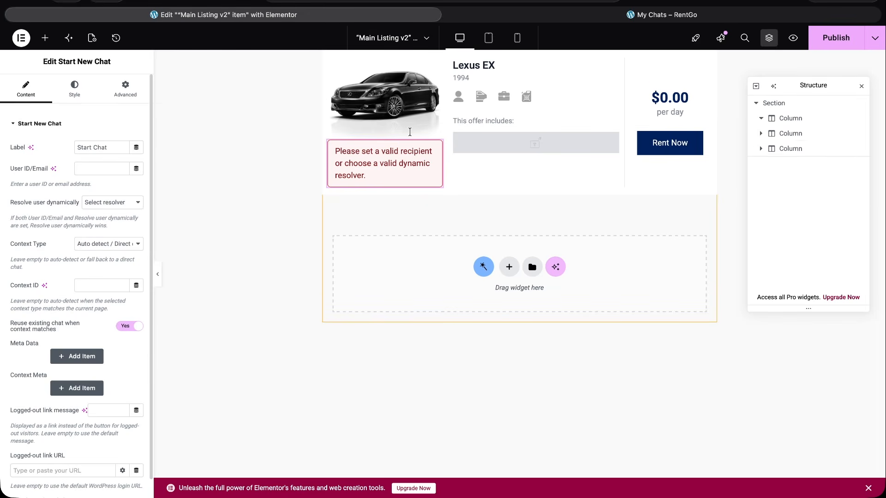
- Set the listing's chat recipient to the current post author and choose the post context type
left_click(138, 206)
left_click(136, 213)
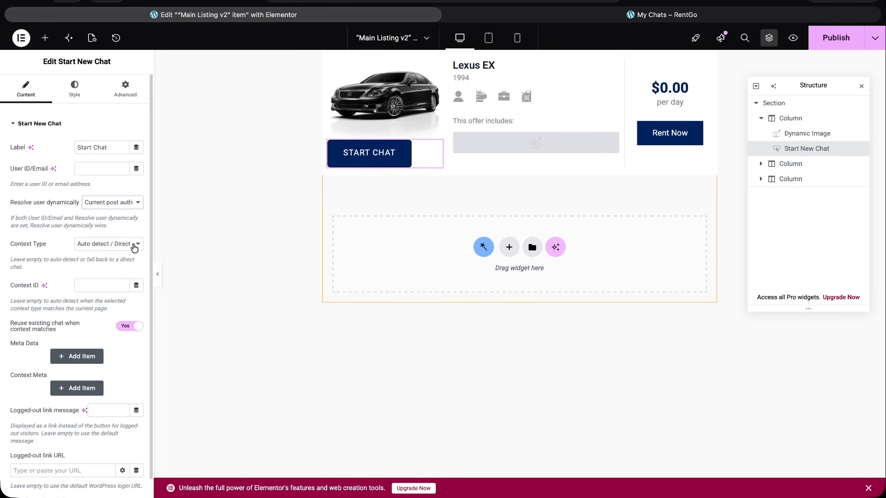
left_click(135, 247)
left_click(128, 265)
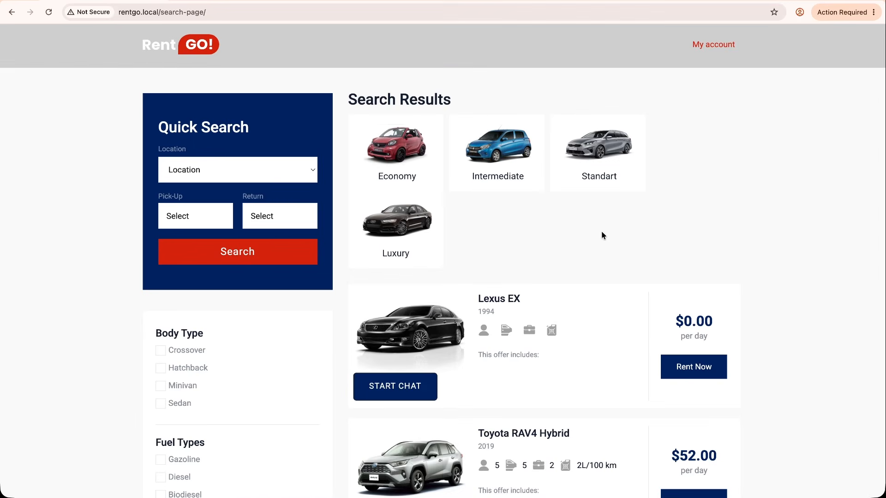
- Start a chat from the Lexus EX card on the search page and send vendor1 "Do you have it in red?"
left_click(411, 395)
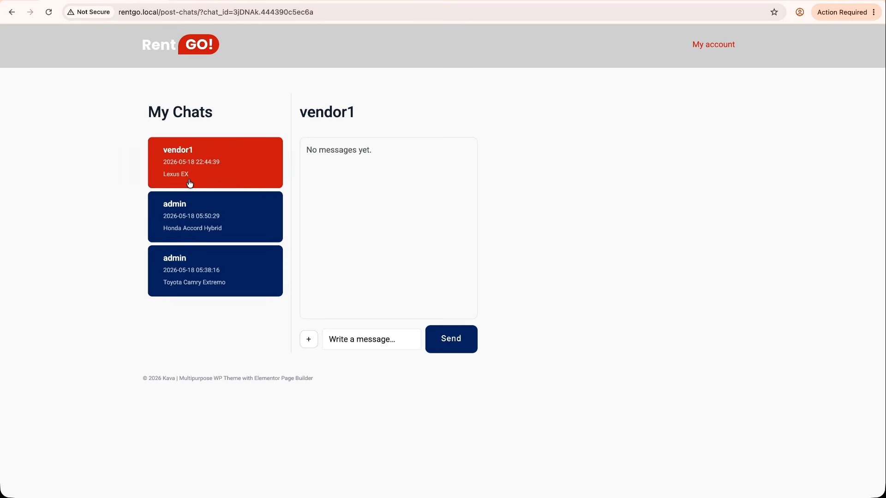
left_click(358, 338)
type("Do you have it in red?")
left_click(448, 343)
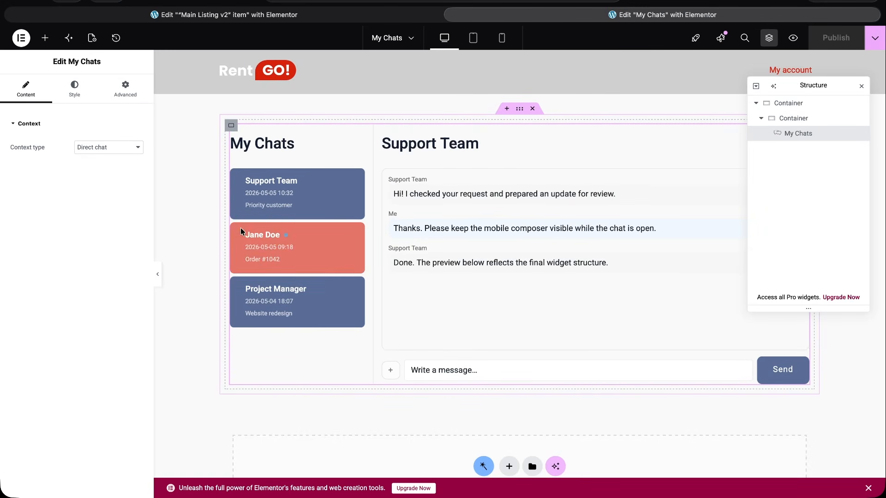
- Set the My Chats widget's context type to All and check the vendors' order and direct chats on the My Chats page
left_click(138, 148)
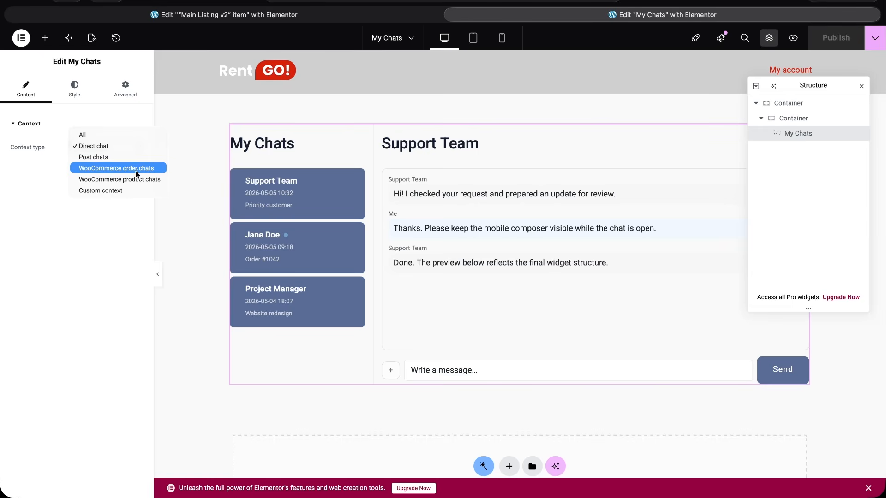
left_click(136, 134)
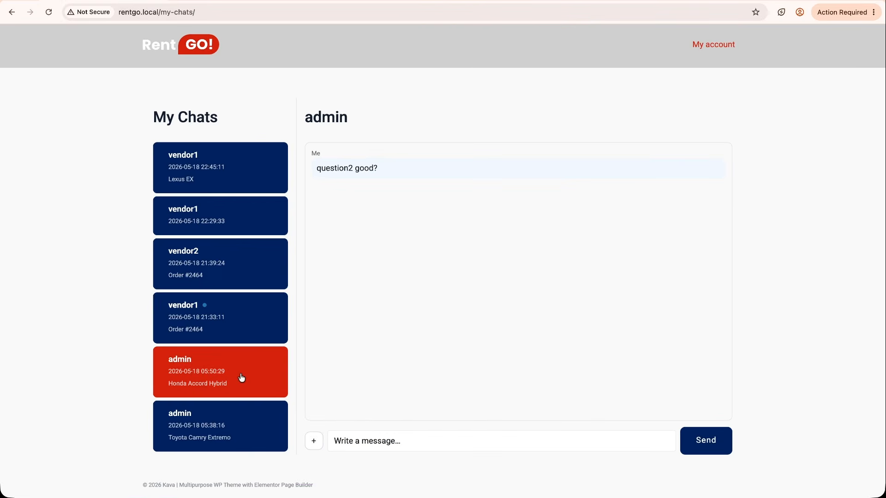
left_click(227, 325)
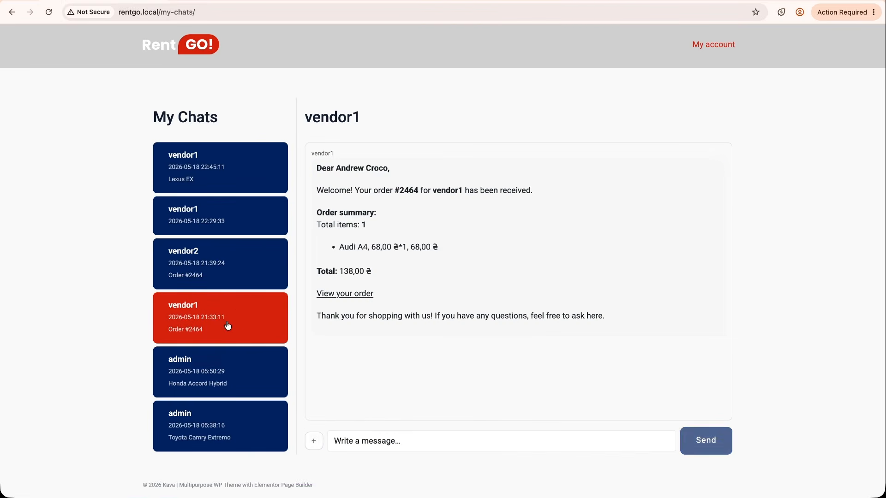
left_click(218, 272)
left_click(212, 216)
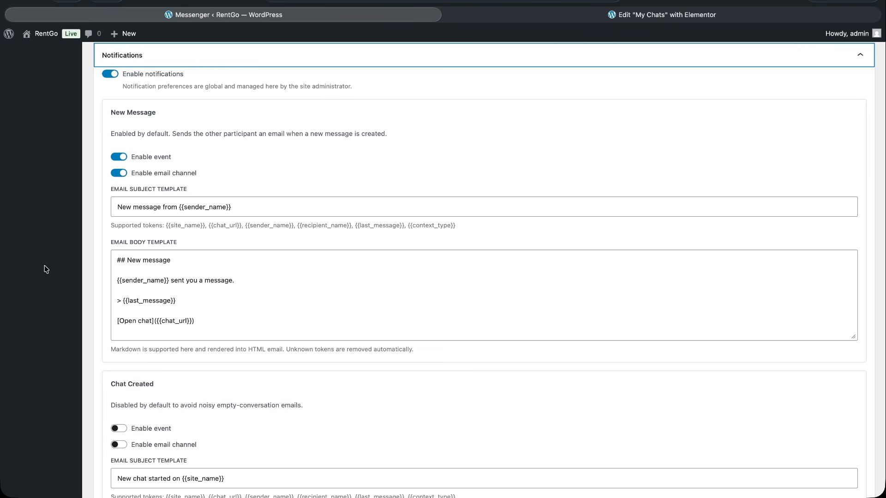
- Review the New Message and Chat Created email notification settings in JetMessenger
scroll(44, 265, "down", 3)
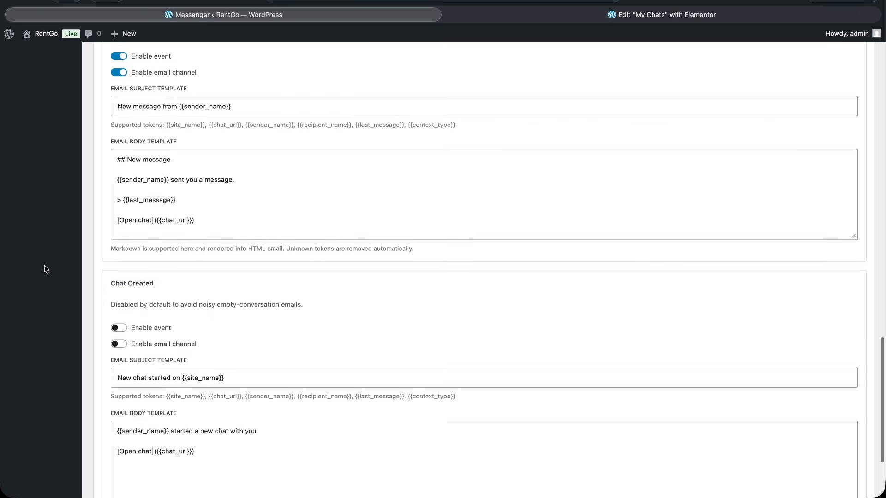
scroll(45, 265, "down", 1)
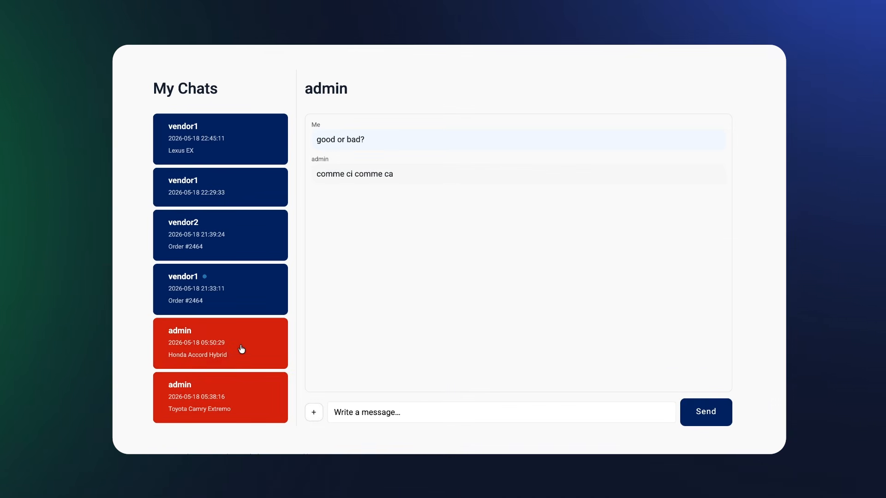
- Look through the Honda Accord Hybrid chat, both vendors' order chats and the direct vendor1 chat in My Chats
left_click(241, 349)
left_click(227, 298)
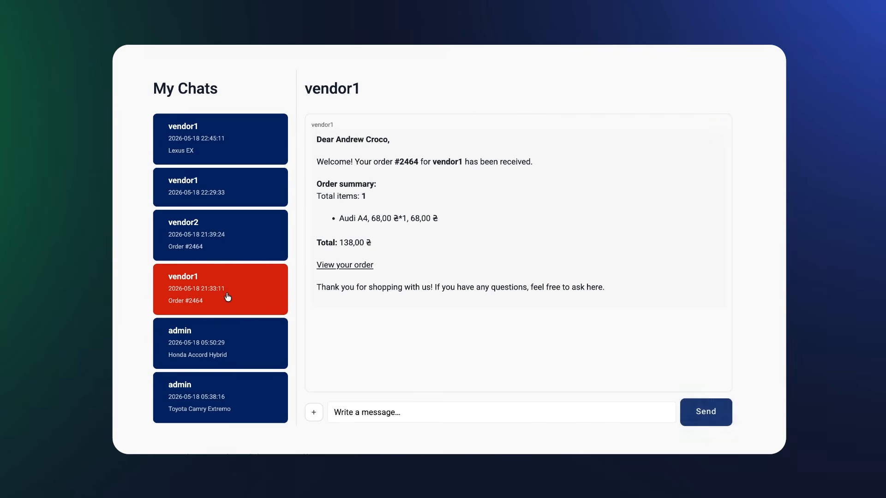
left_click(222, 247)
left_click(213, 187)
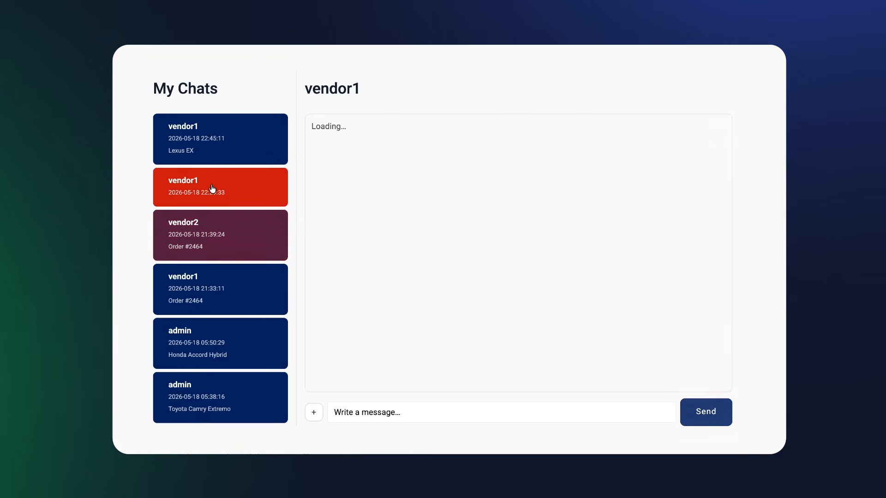